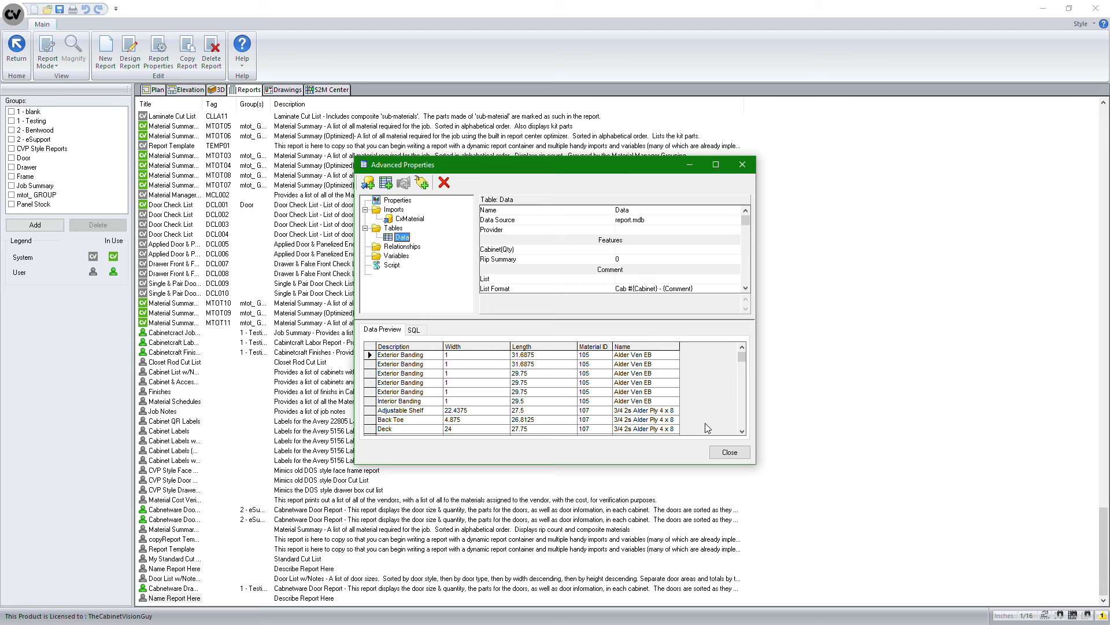
Step: Examine the part rows in the Data table's preview, including their material IDs and names
{"action": "left_click", "coordinate": [742, 431]}
{"action": "left_click", "coordinate": [742, 431]}
{"action": "left_click", "coordinate": [742, 431]}
{"action": "left_click", "coordinate": [742, 431]}
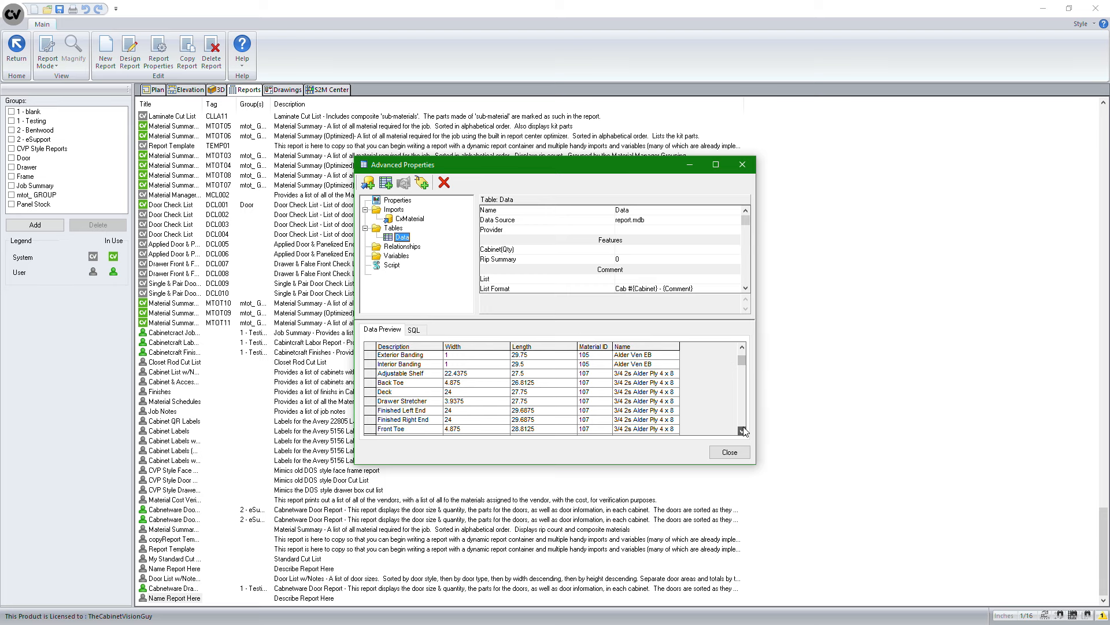
{"action": "left_click", "coordinate": [742, 431]}
{"action": "left_click", "coordinate": [742, 431]}
{"action": "left_click", "coordinate": [742, 430]}
{"action": "left_click", "coordinate": [742, 431]}
{"action": "left_click", "coordinate": [742, 430]}
{"action": "left_click", "coordinate": [742, 431]}
{"action": "left_click", "coordinate": [742, 431]}
{"action": "left_click", "coordinate": [742, 431]}
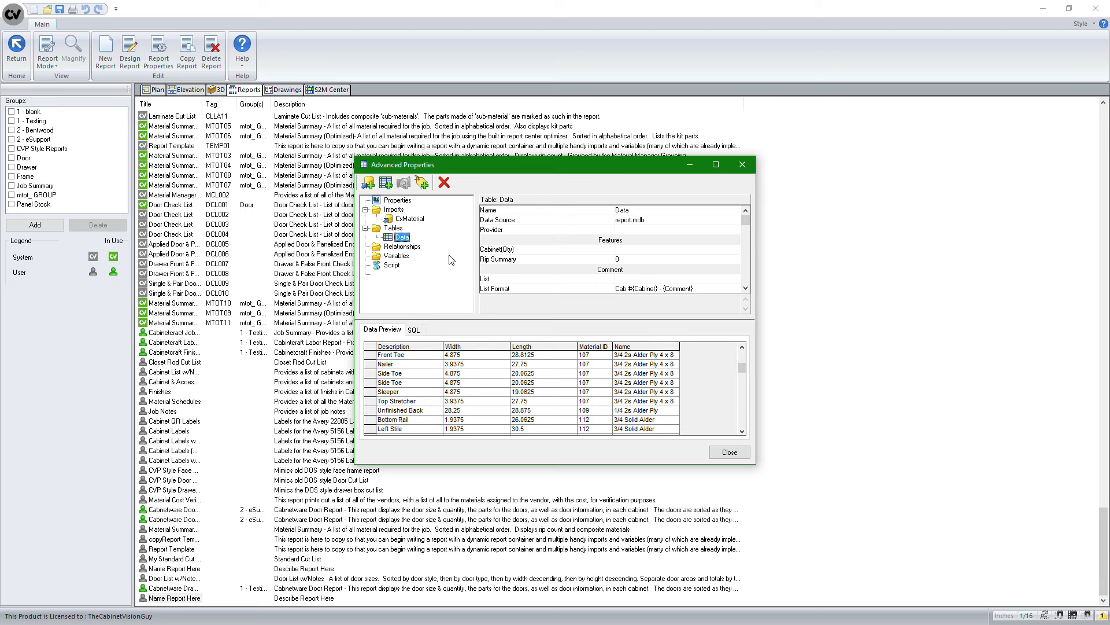
Step: Review the SQL of the Data table and the properties of the CxMaterial import
{"action": "left_click", "coordinate": [421, 330]}
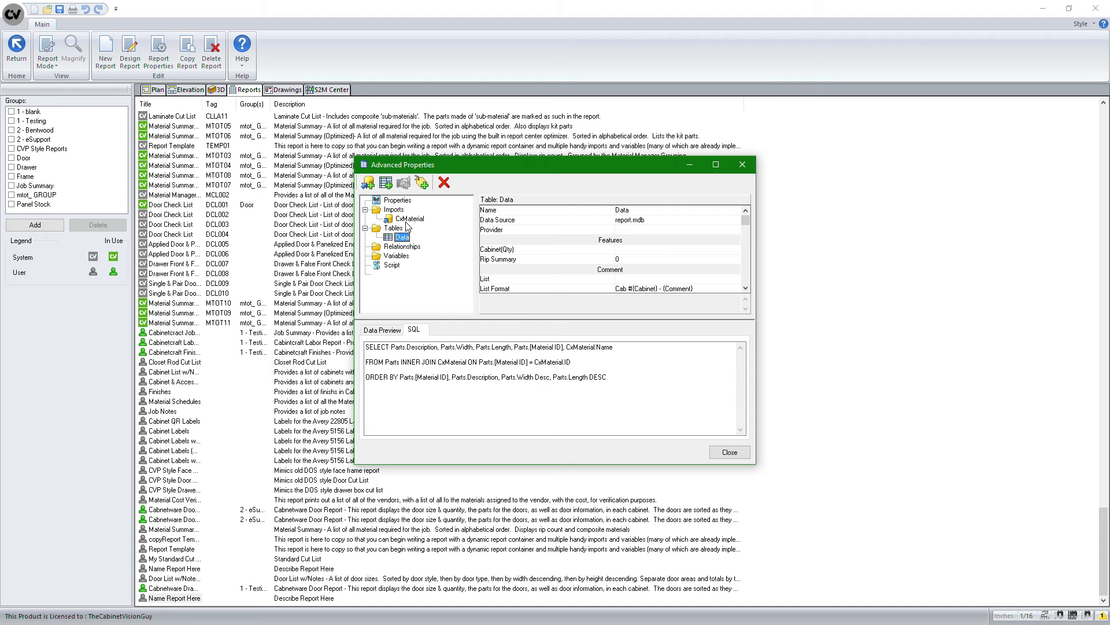
{"action": "left_click", "coordinate": [408, 220]}
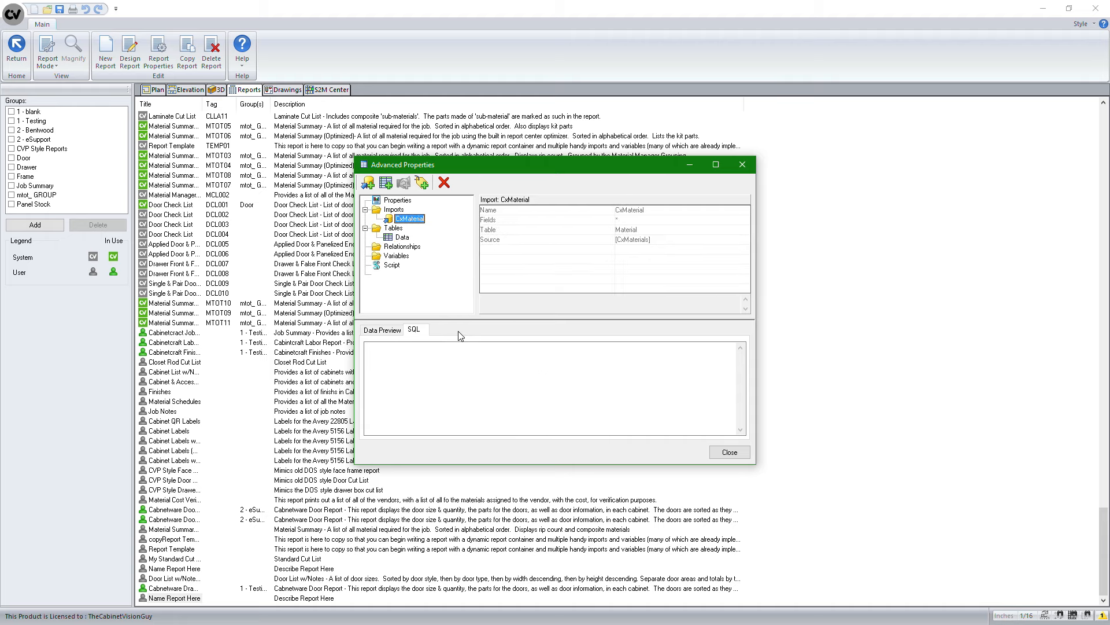
{"action": "left_click", "coordinate": [401, 237]}
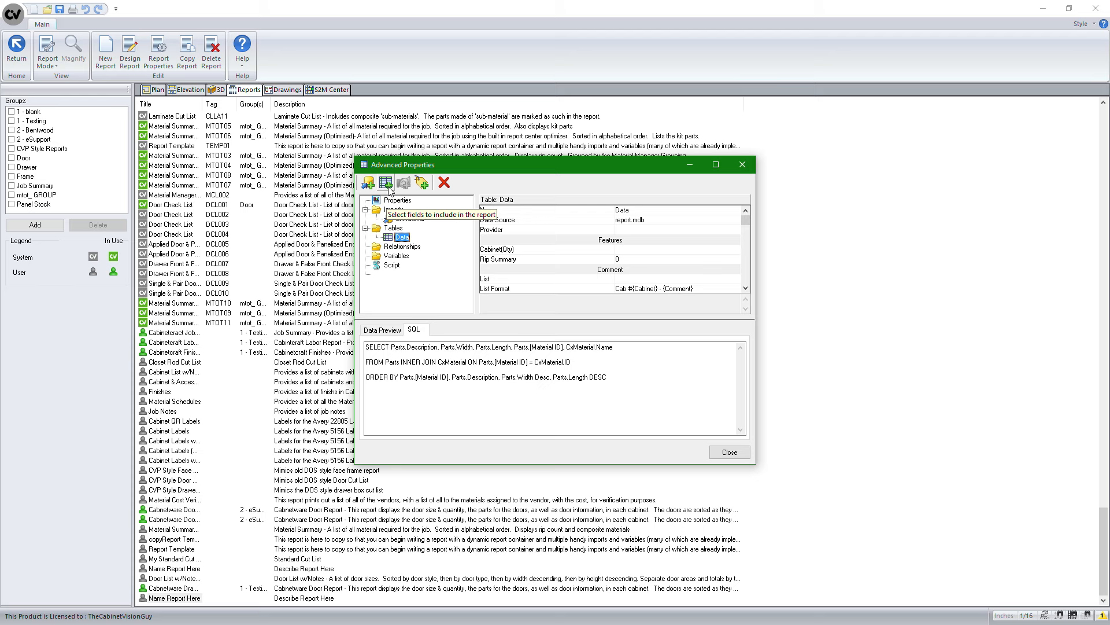
Step: Create a new report table from the Accessories source containing only the Access field
{"action": "left_click", "coordinate": [389, 188]}
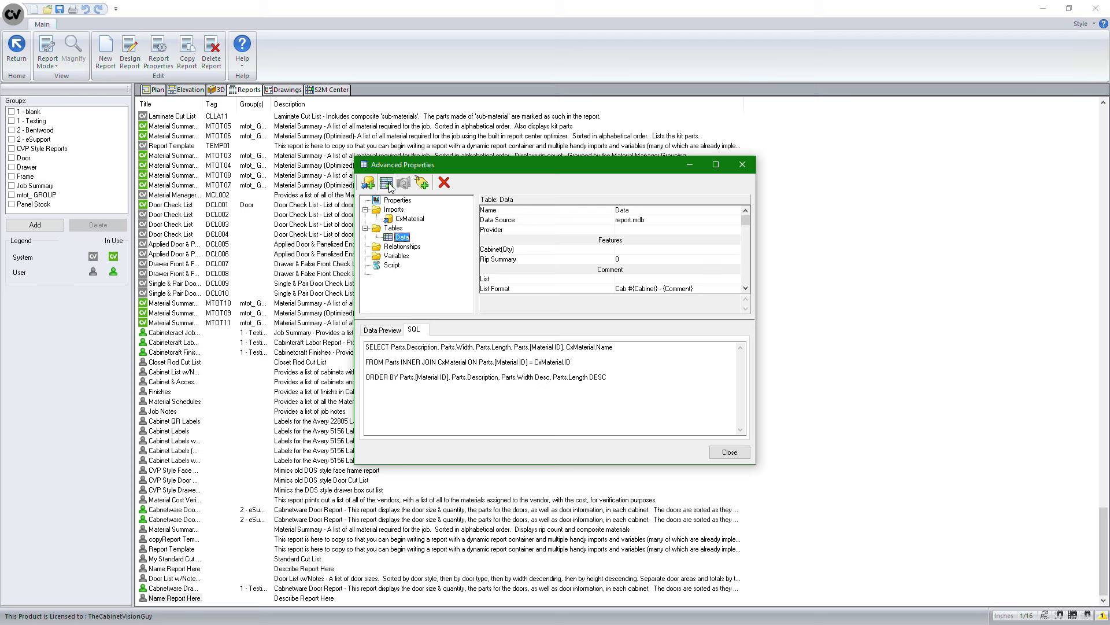
{"action": "left_click", "coordinate": [527, 247]}
{"action": "left_click", "coordinate": [438, 283]}
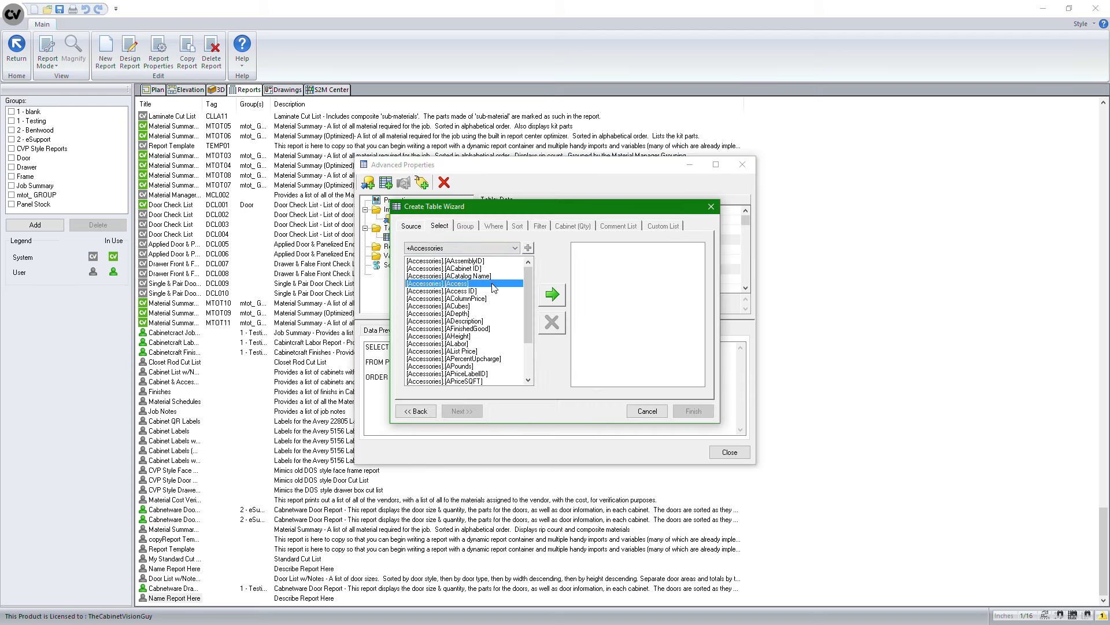
{"action": "left_click", "coordinate": [552, 294]}
{"action": "left_click", "coordinate": [685, 411]}
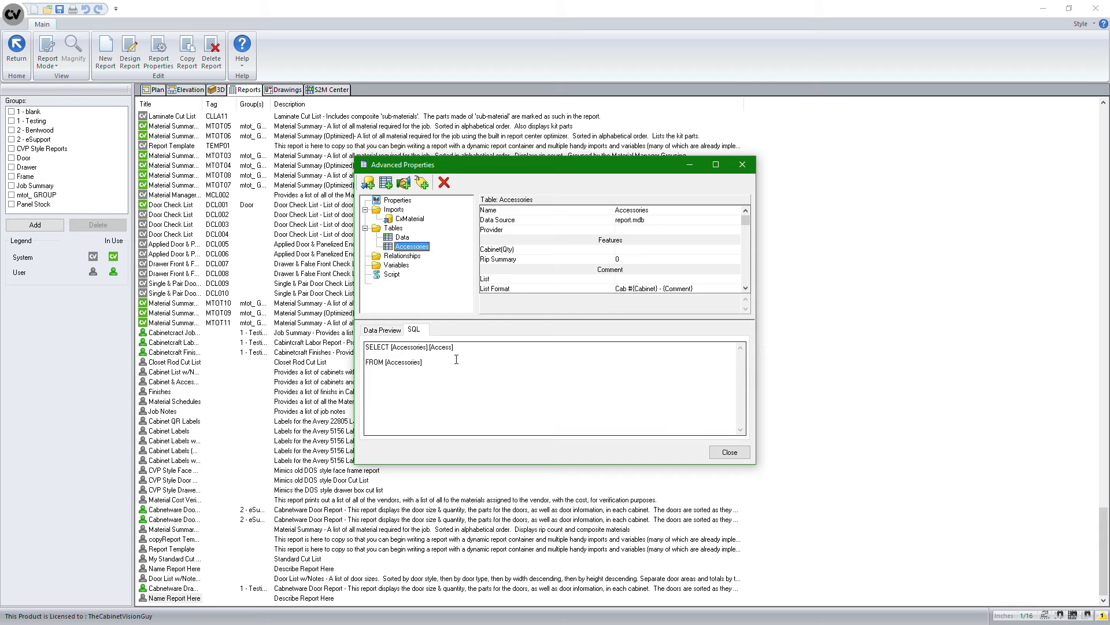
Step: Rename the new Accessories table as JobMaterialList
{"action": "left_click", "coordinate": [599, 213]}
{"action": "type", "text": "Jo"}
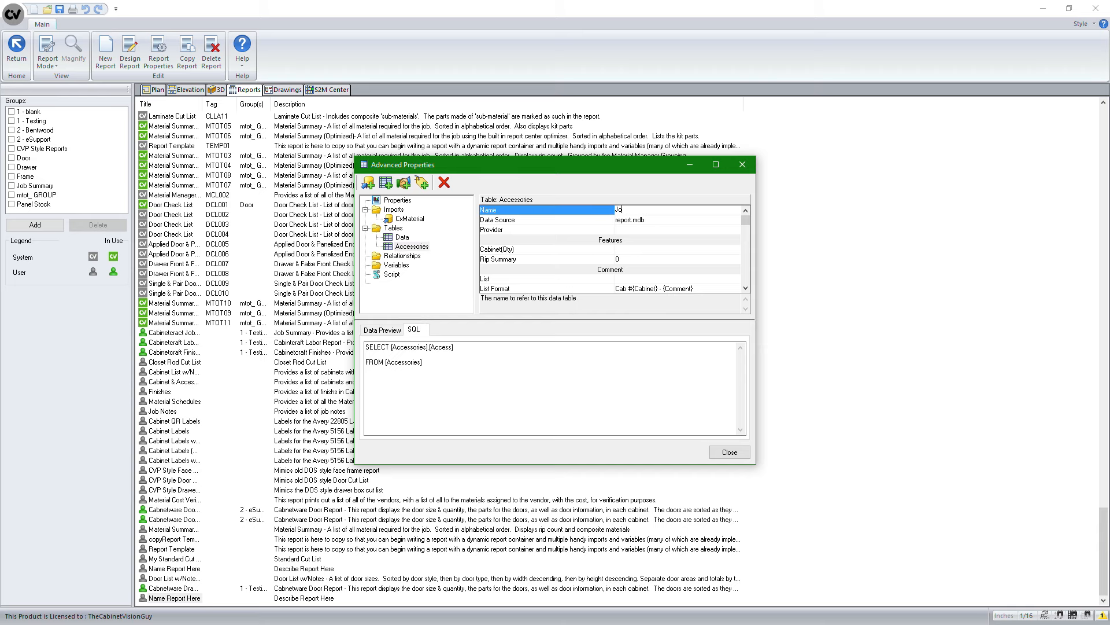
{"action": "type", "text": "bMaterialList"}
Step: Replace the JobMaterialList query with "SELECT CxMaterial.ID, CxMaterial.Name FROM CxMaterial INNER JOIN Parts on CxMaterial.ID = Parts.[Material ID]"
{"action": "left_click_drag", "start_coordinate": [467, 372], "coordinate": [327, 351]}
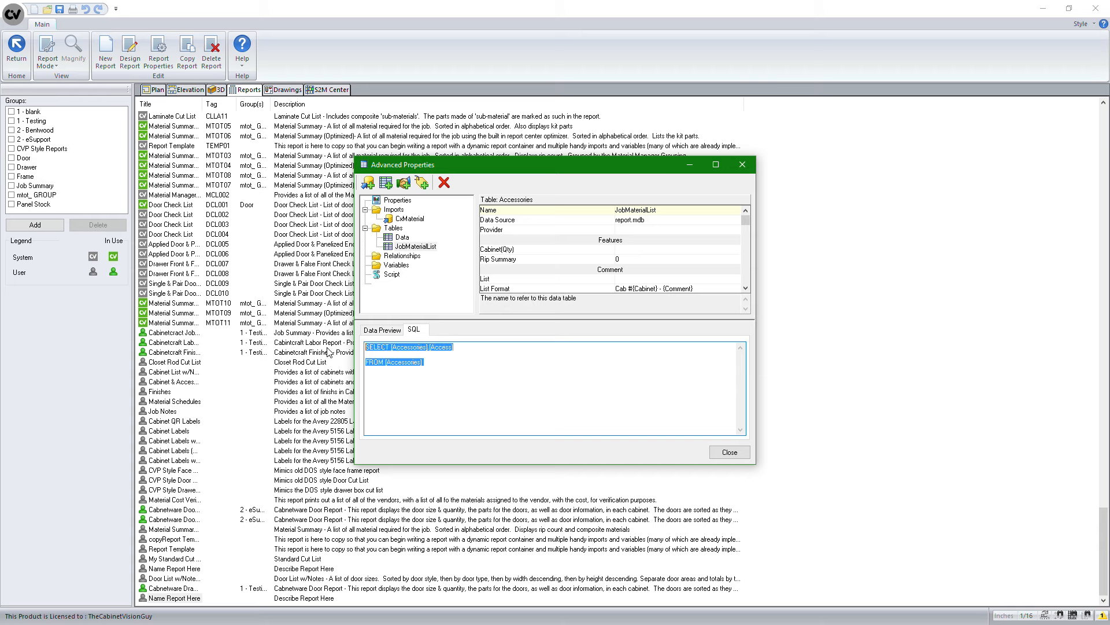
{"action": "type", "text": "SELECT "}
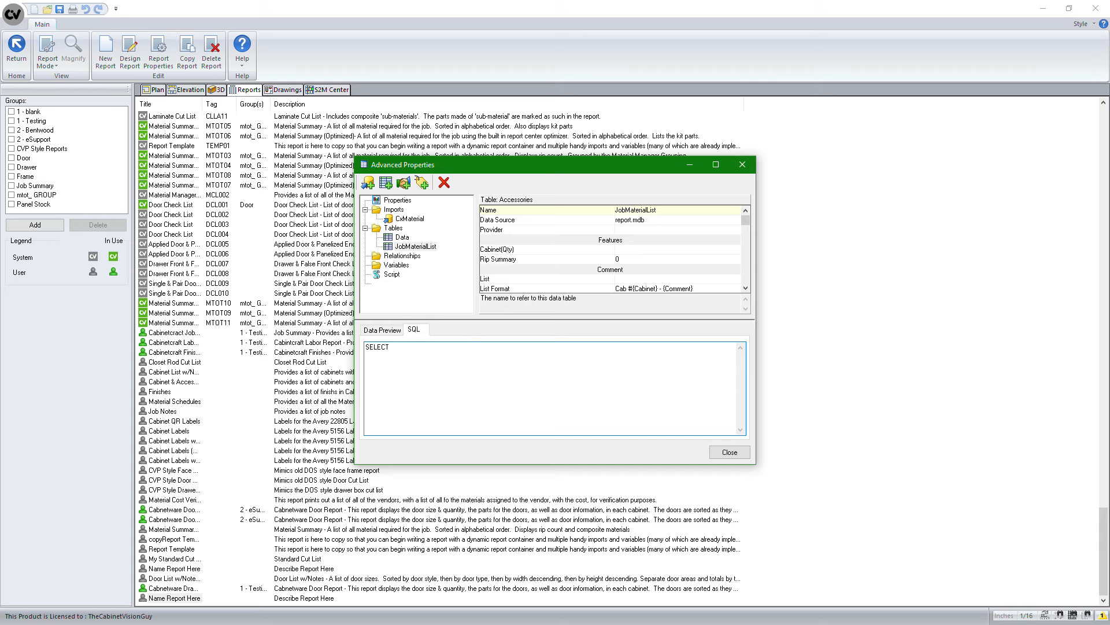
{"action": "type", "text": "CxMaterial.ID, CxMaterial.Name FROM CxMaterial INNER"}
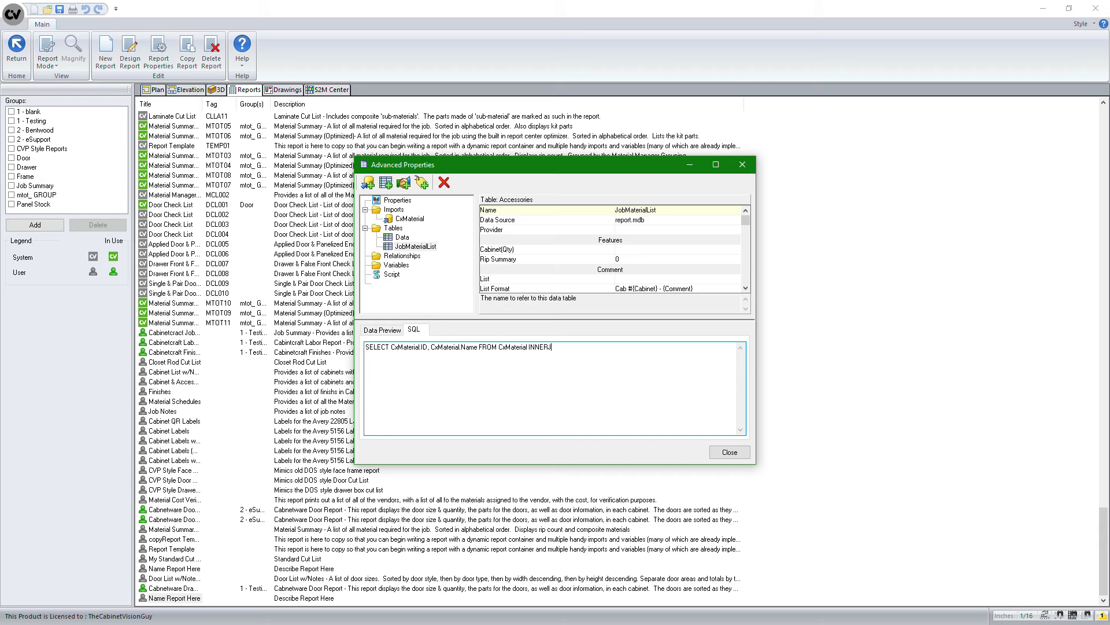
{"action": "type", "text": " JOIN Parts on CxMaterial.ID = Parts.[Material ID"}
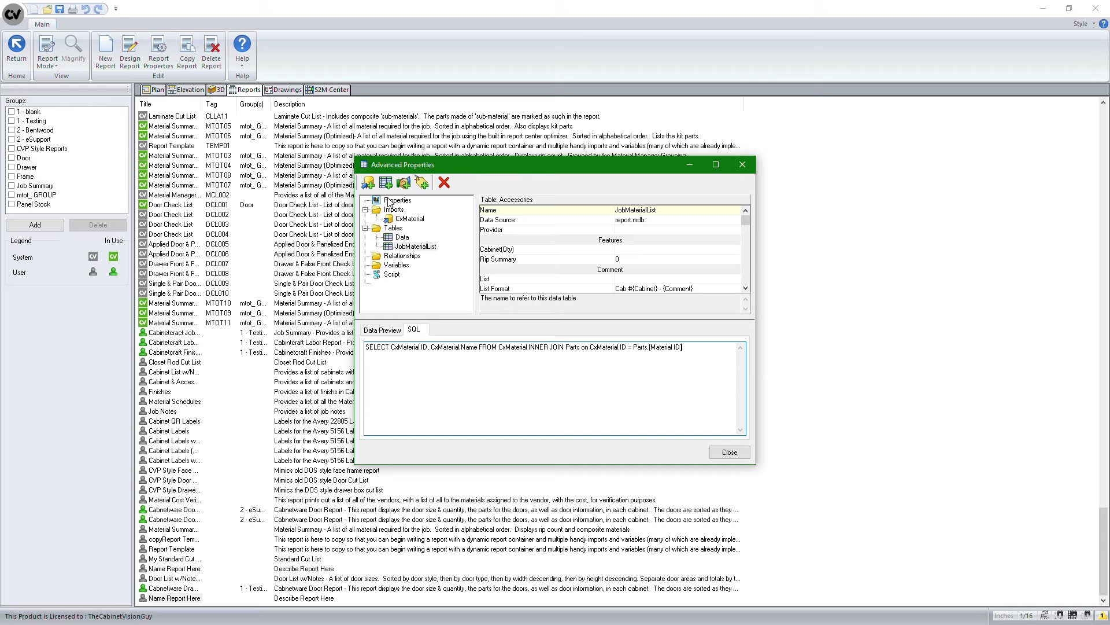
{"action": "left_click", "coordinate": [416, 247]}
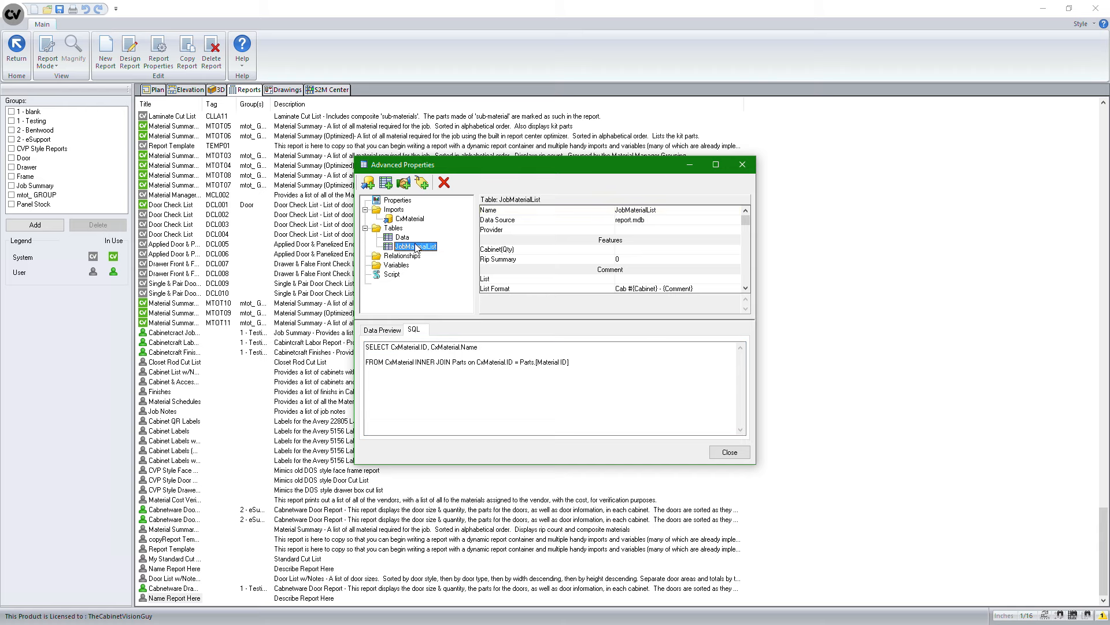
Step: Preview the JobMaterialList data and check the listed materials for duplicates
{"action": "left_click", "coordinate": [395, 331]}
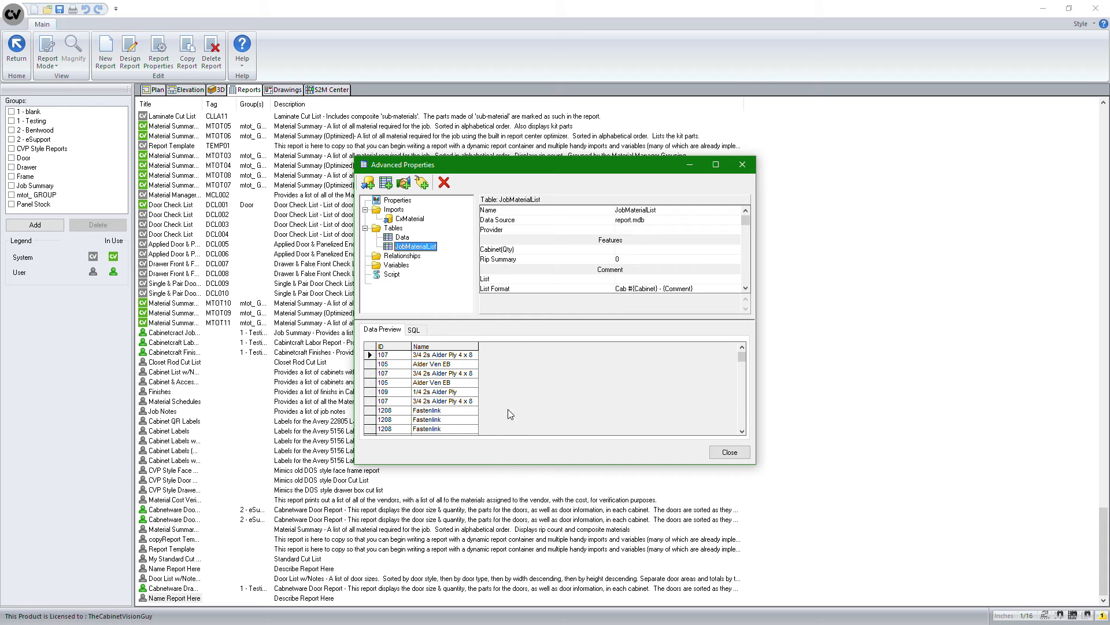
{"action": "left_click", "coordinate": [742, 431]}
{"action": "left_click", "coordinate": [742, 430]}
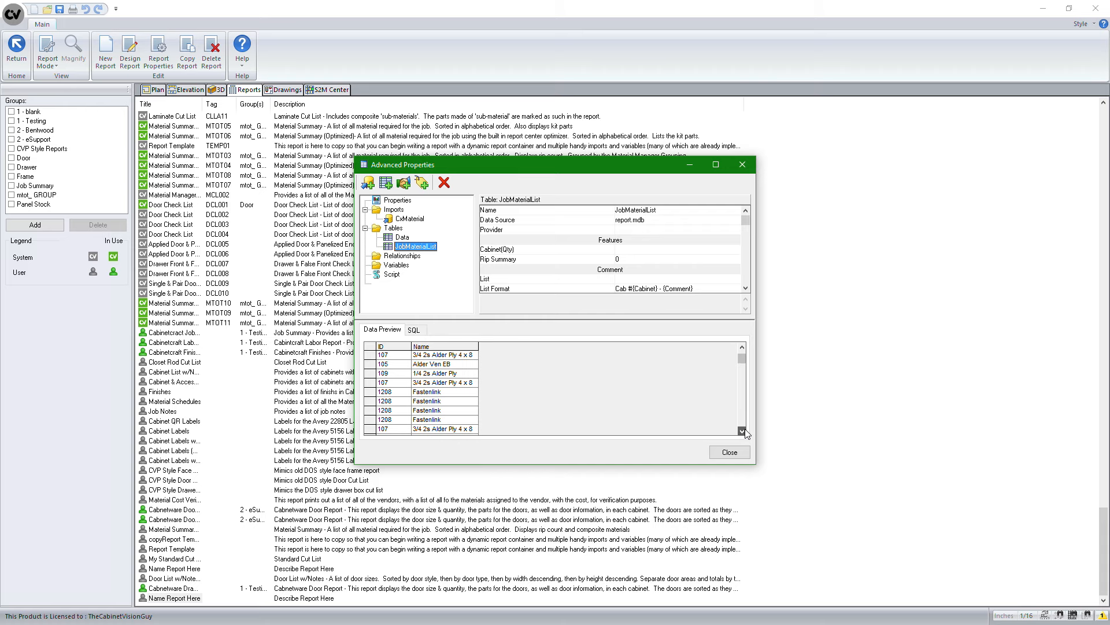
Step: Add DISTINCT after SELECT in the JobMaterialList query and preview the resulting rows
{"action": "left_click", "coordinate": [414, 329]}
{"action": "left_click", "coordinate": [389, 347]}
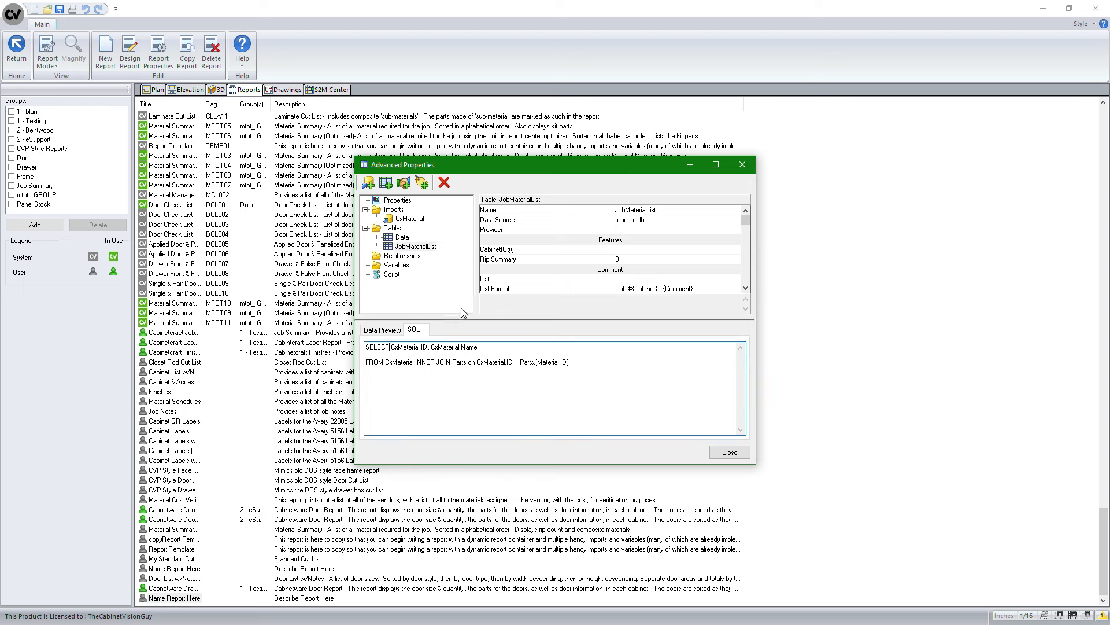
{"action": "key", "text": "BackSpace"}
{"action": "type", "text": "T DISTINCT"}
{"action": "left_click", "coordinate": [406, 247]}
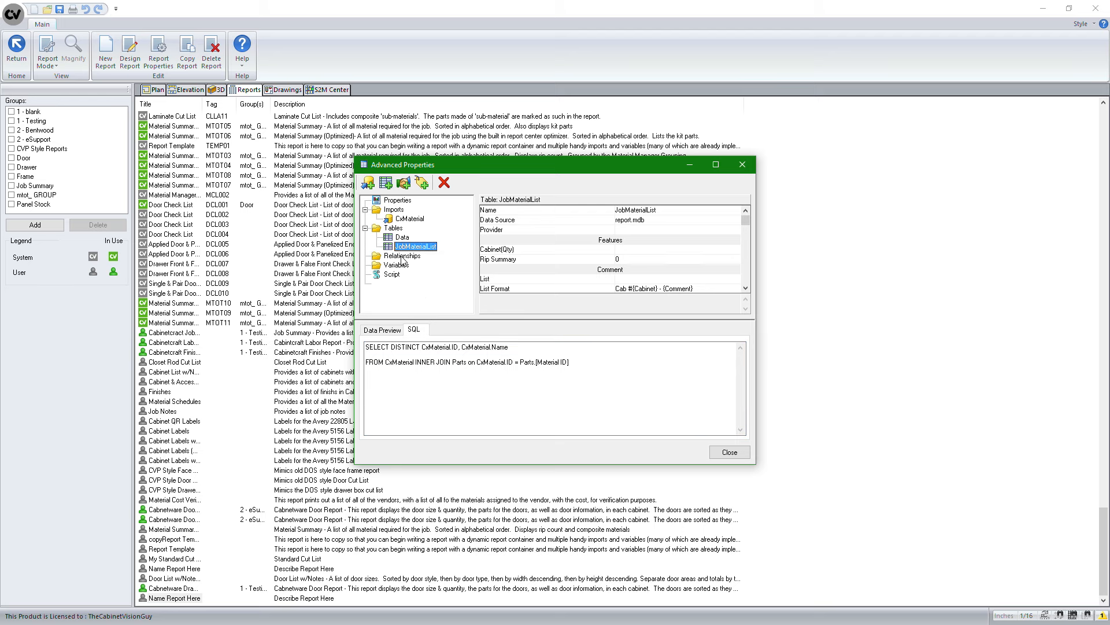
{"action": "left_click", "coordinate": [397, 330]}
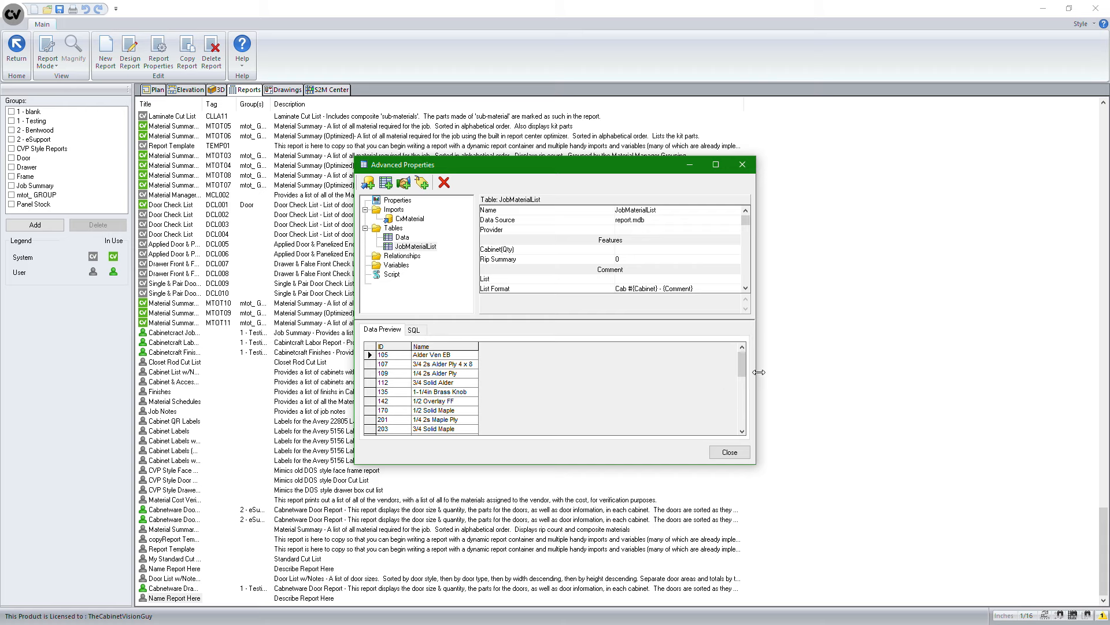
{"action": "left_click_drag", "start_coordinate": [743, 363], "coordinate": [744, 422]}
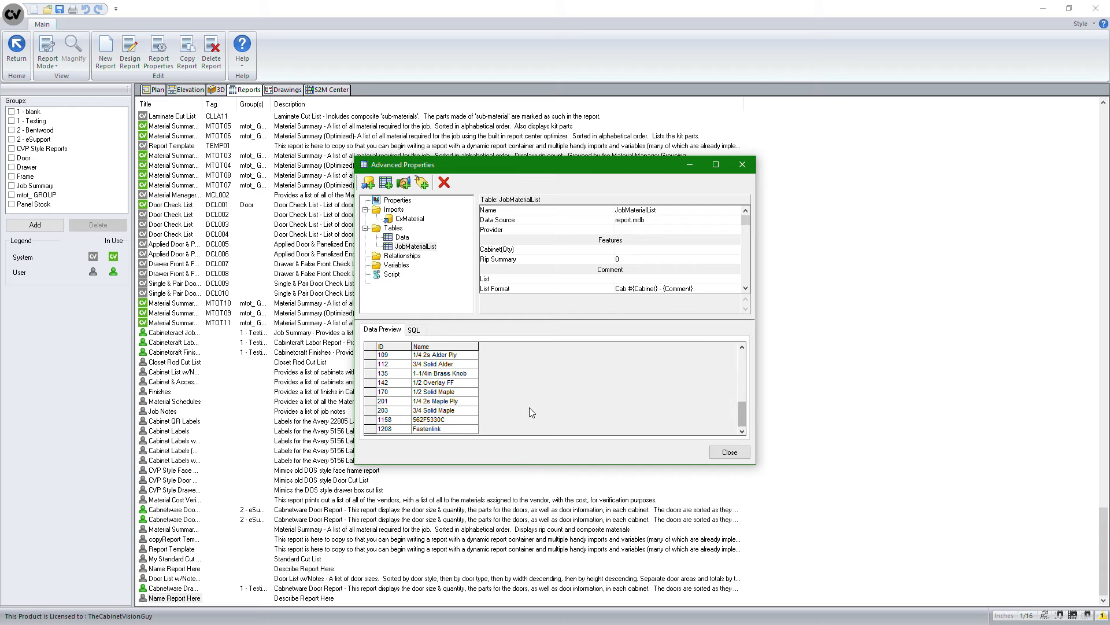
Step: Append "ORDER BY CxMaterial.Name ASC" to the JobMaterialList query and preview the sorted materials
{"action": "left_click", "coordinate": [414, 329]}
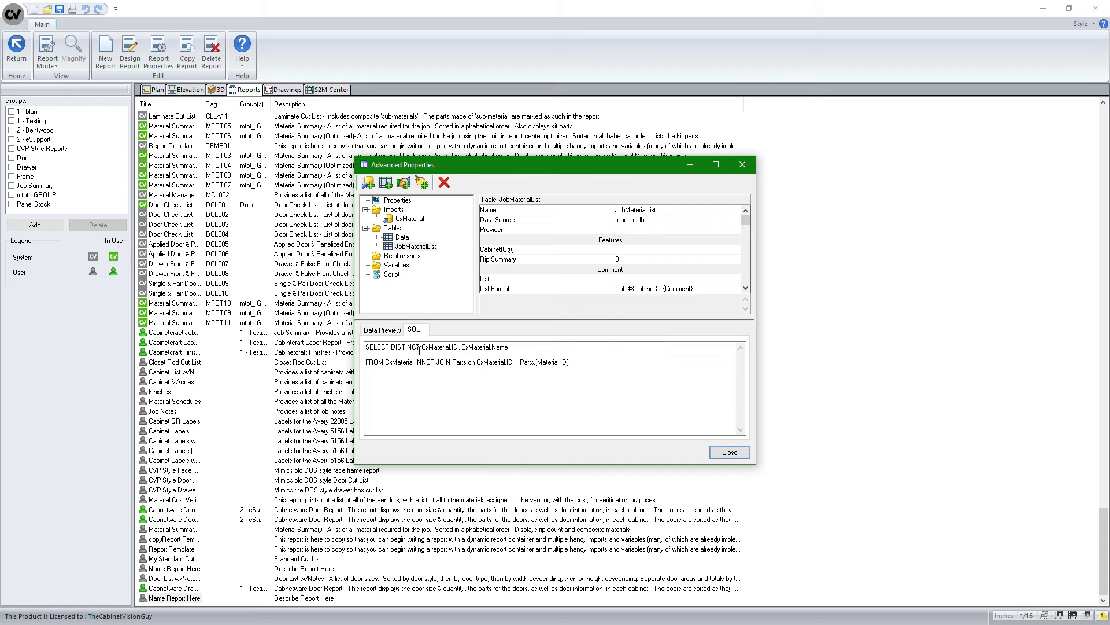
{"action": "left_click", "coordinate": [576, 362]}
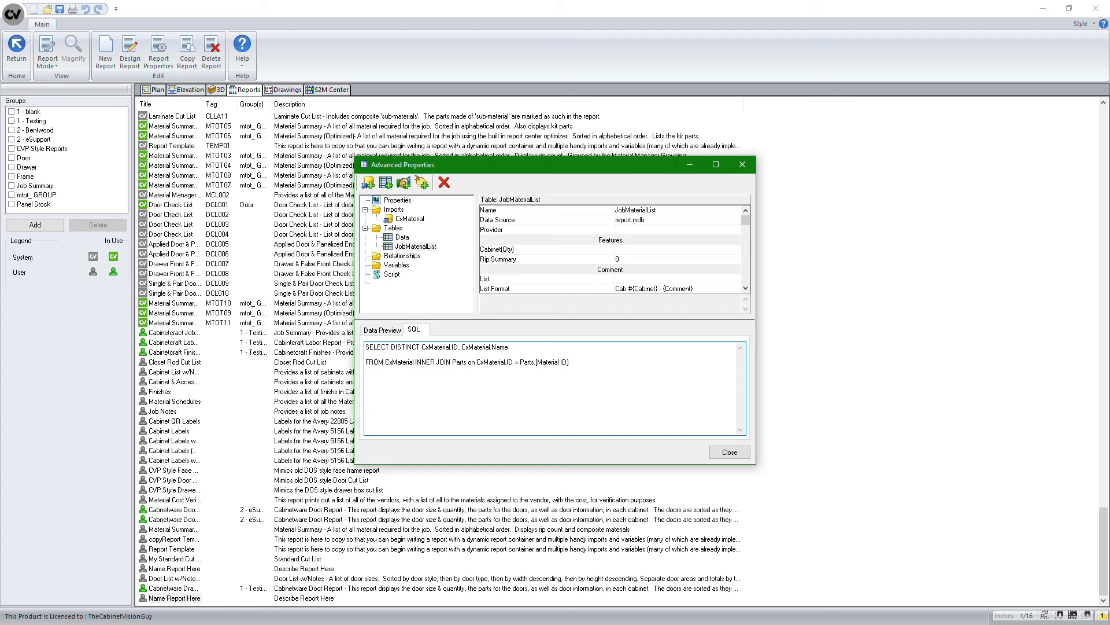
{"action": "key", "text": "Return"}
{"action": "key", "text": "Return"}
{"action": "type", "text": "ORDER BY CxMaterial.Name ASC"}
{"action": "left_click", "coordinate": [413, 247]}
{"action": "left_click", "coordinate": [382, 330]}
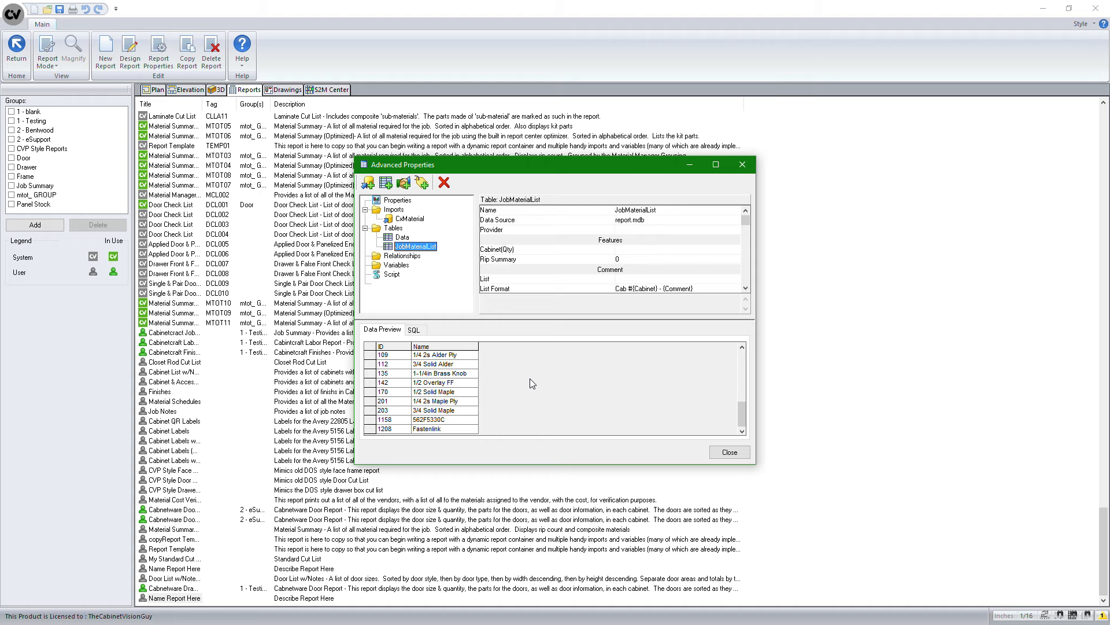
{"action": "scroll", "coordinate": [740, 410], "scroll_direction": "up", "scroll_amount": 1}
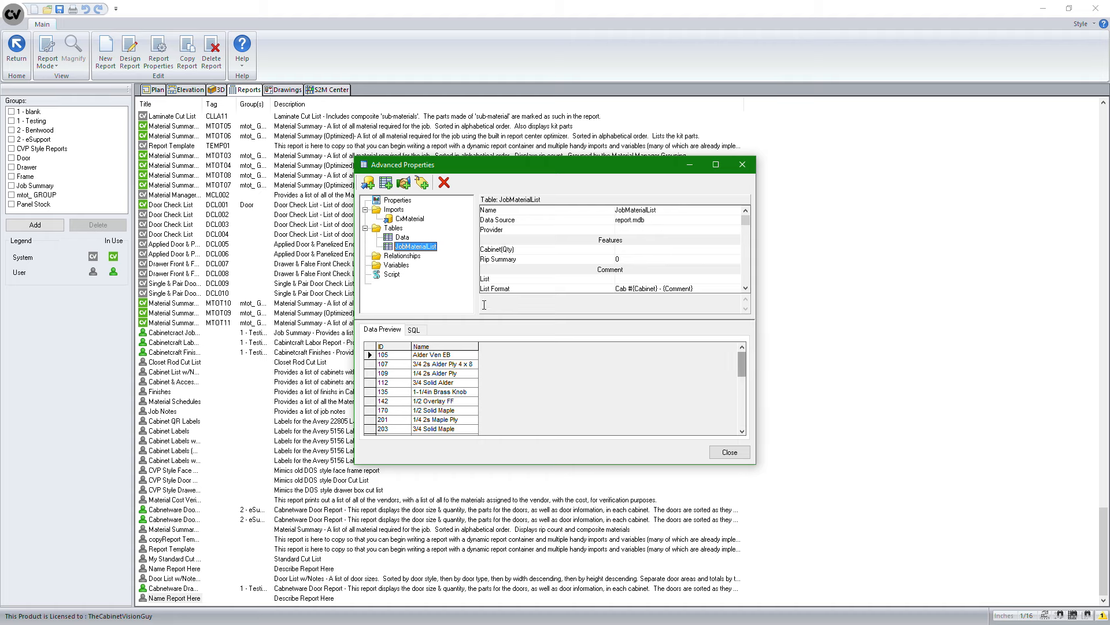
{"action": "left_click", "coordinate": [466, 346]}
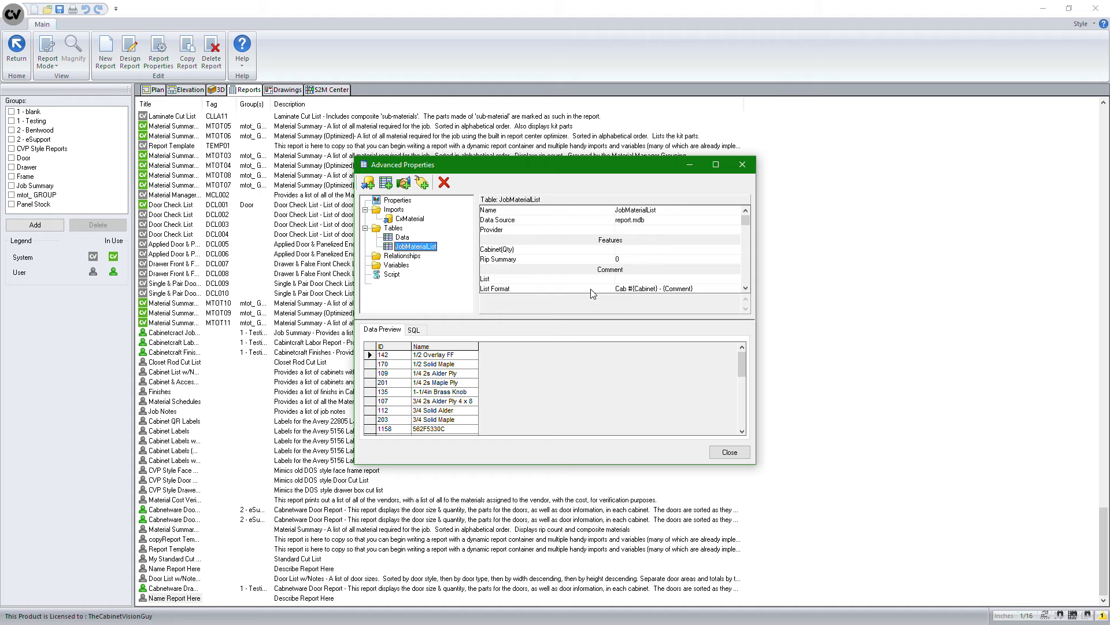
Step: Close the advanced properties and complete the report's project wizard, using one printer for all pages
{"action": "left_click", "coordinate": [729, 451]}
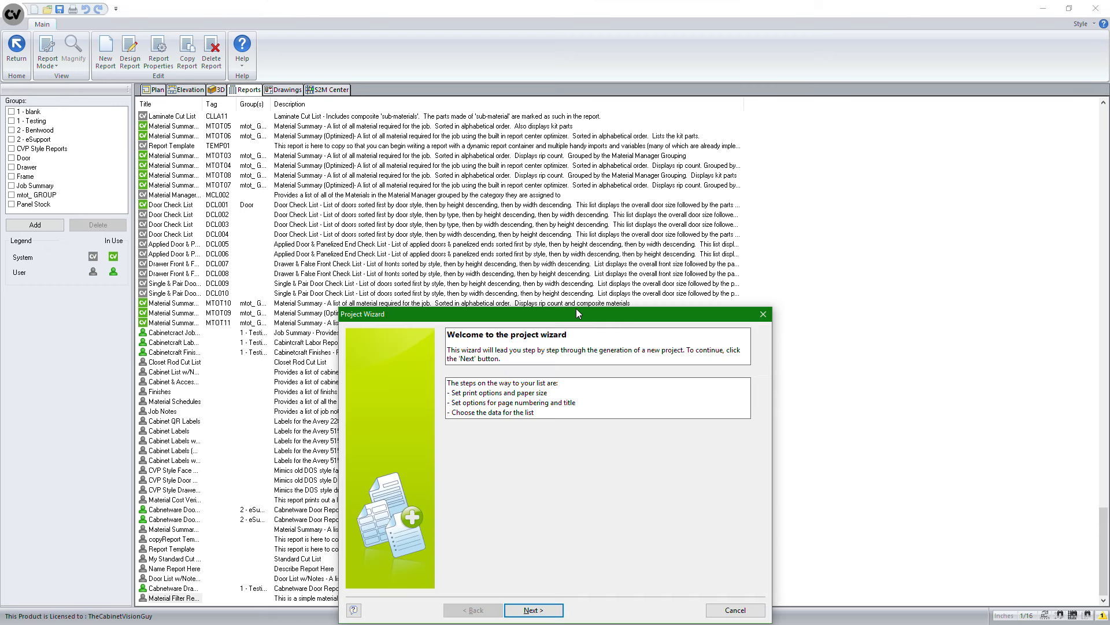
{"action": "left_click_drag", "start_coordinate": [577, 313], "coordinate": [552, 239]}
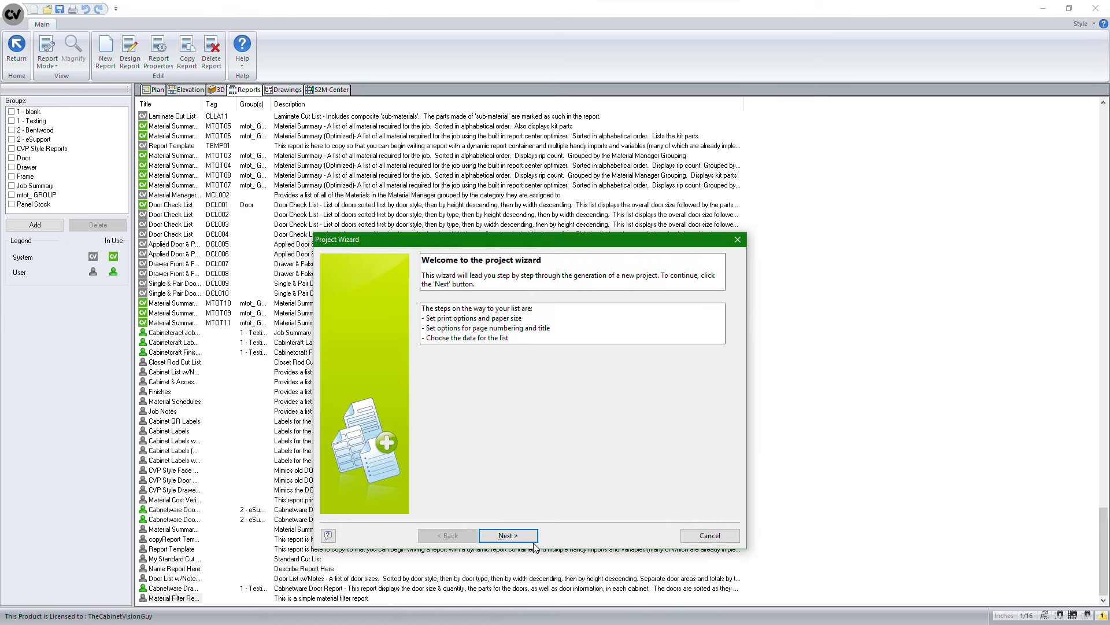
{"action": "left_click", "coordinate": [513, 537]}
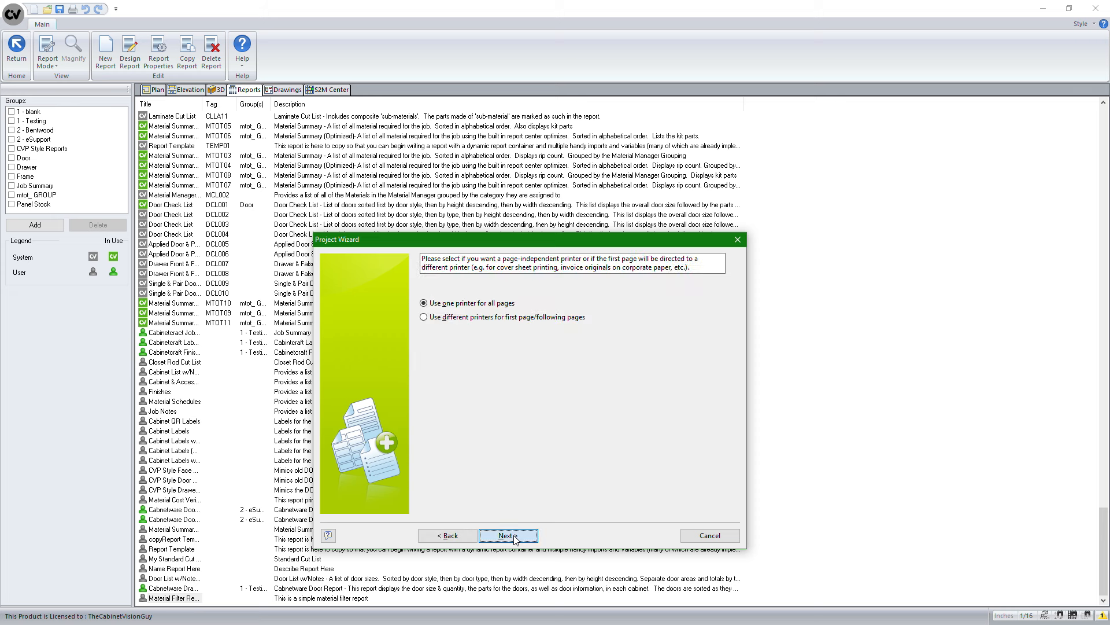
{"action": "left_click", "coordinate": [515, 536]}
{"action": "left_click", "coordinate": [515, 537]}
{"action": "left_click", "coordinate": [515, 537]}
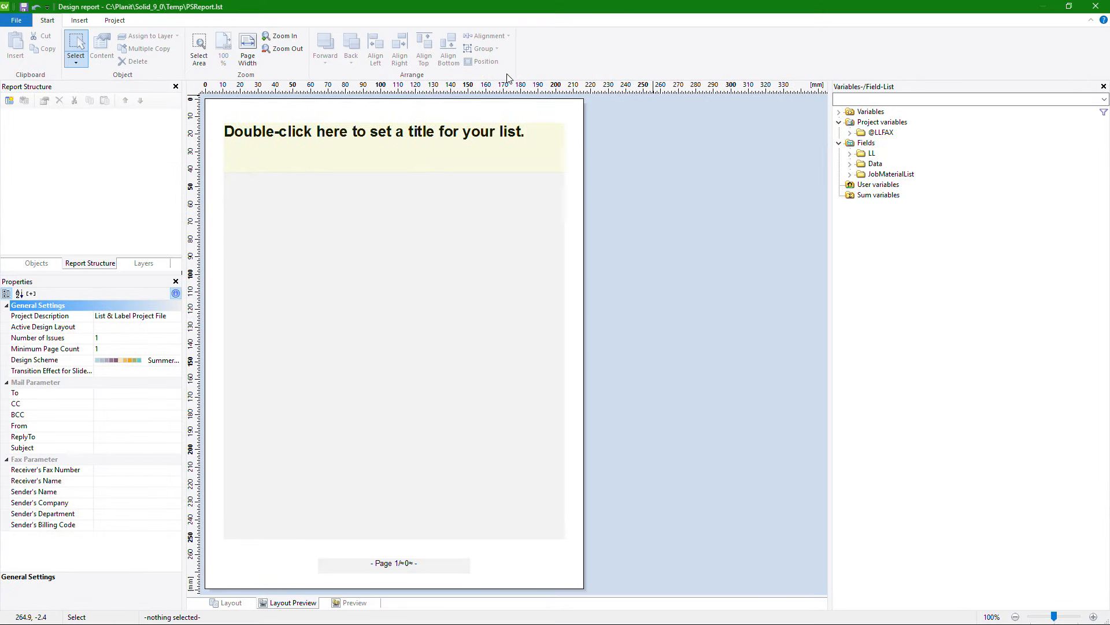
Step: Add a table to the report container with Data as its source table
{"action": "left_click", "coordinate": [9, 100]}
{"action": "left_click", "coordinate": [435, 263]}
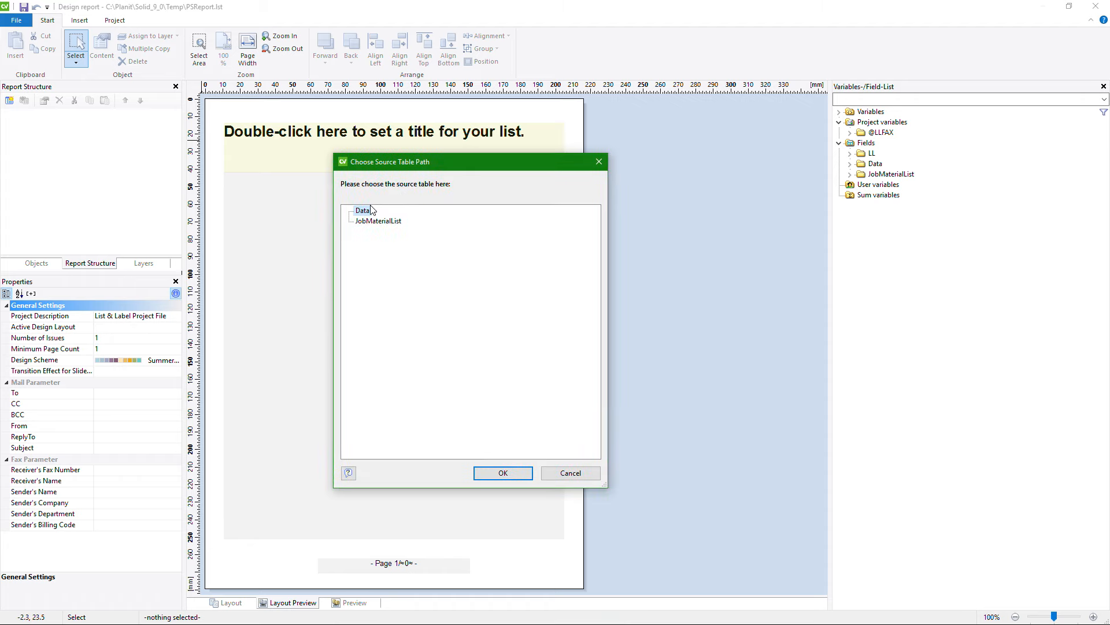
{"action": "double_click", "coordinate": [363, 212]}
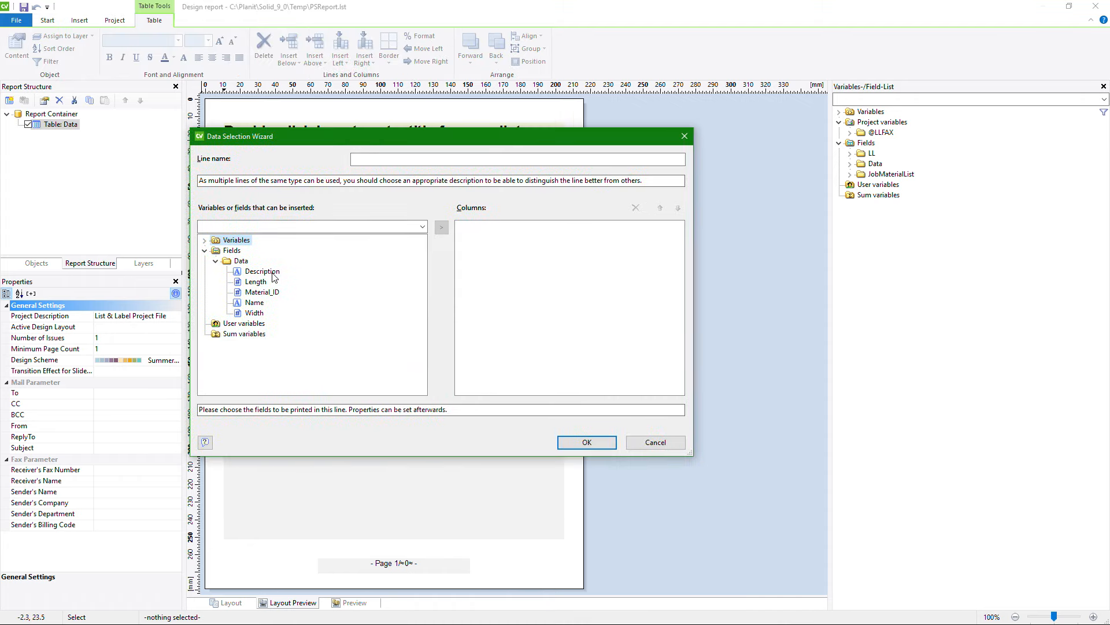
Step: Insert the Description, Width, Length and Name fields as the Data table's columns
{"action": "left_click", "coordinate": [273, 274]}
{"action": "double_click", "coordinate": [274, 276]}
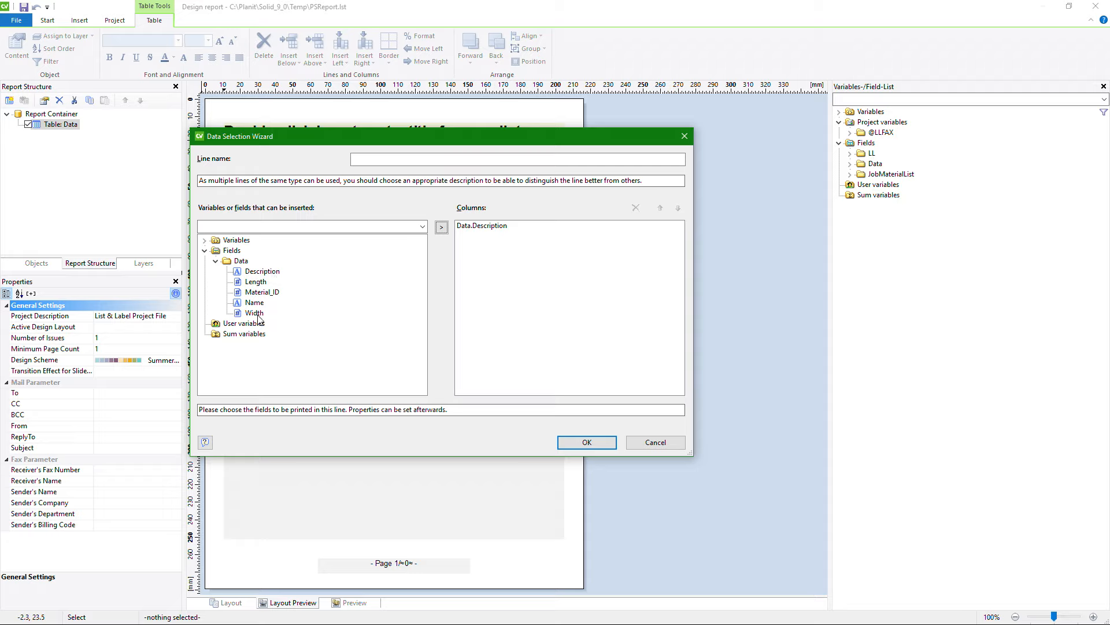
{"action": "double_click", "coordinate": [256, 314]}
{"action": "double_click", "coordinate": [255, 283]}
{"action": "double_click", "coordinate": [252, 304]}
{"action": "left_click", "coordinate": [585, 443]}
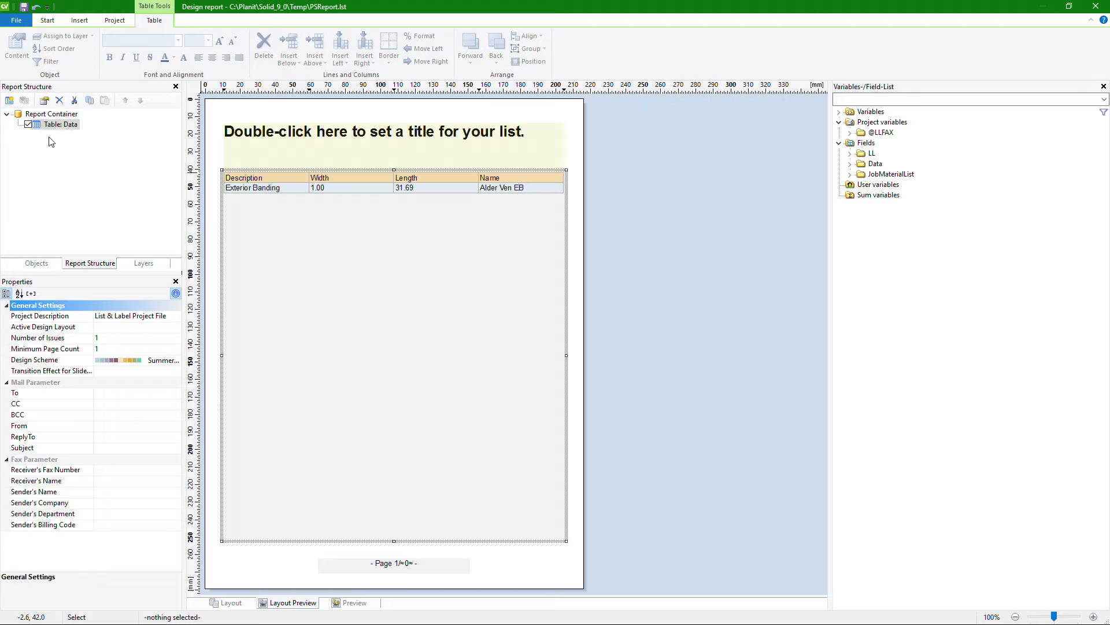
Step: Add an empty group header line to the Data table and set it to group by Data.Material_ID
{"action": "left_click", "coordinate": [281, 192]}
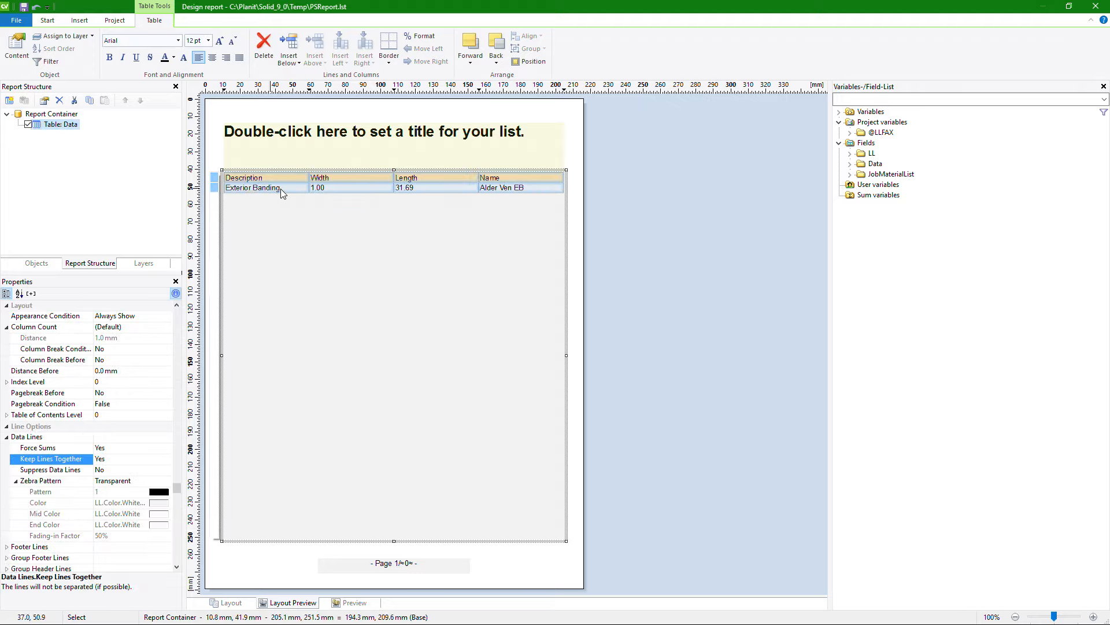
{"action": "right_click", "coordinate": [39, 128]}
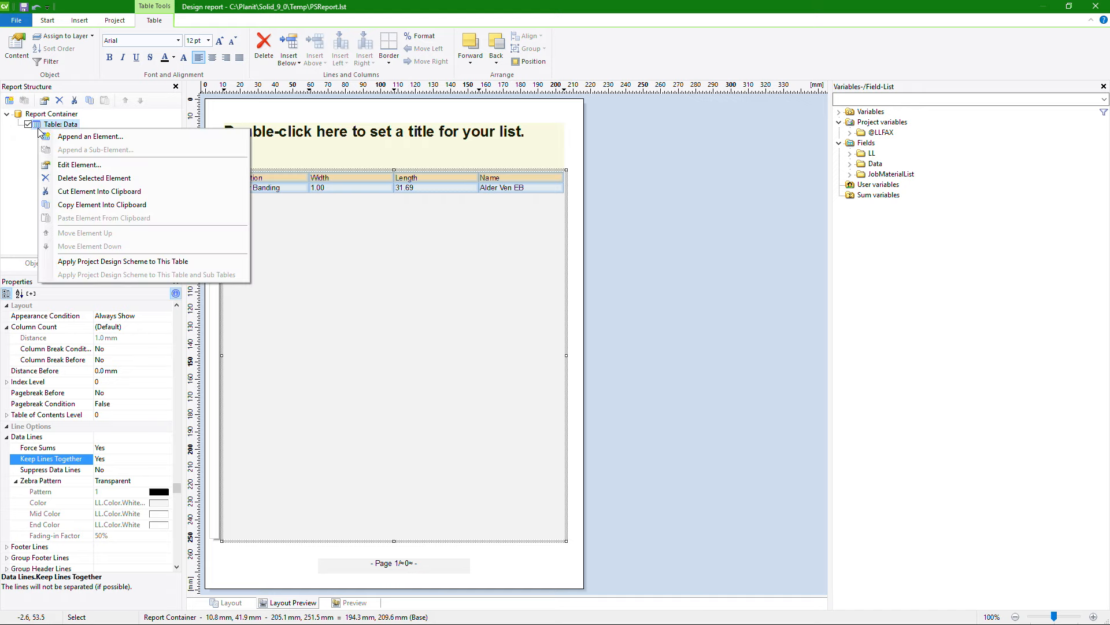
{"action": "left_click", "coordinate": [80, 165]}
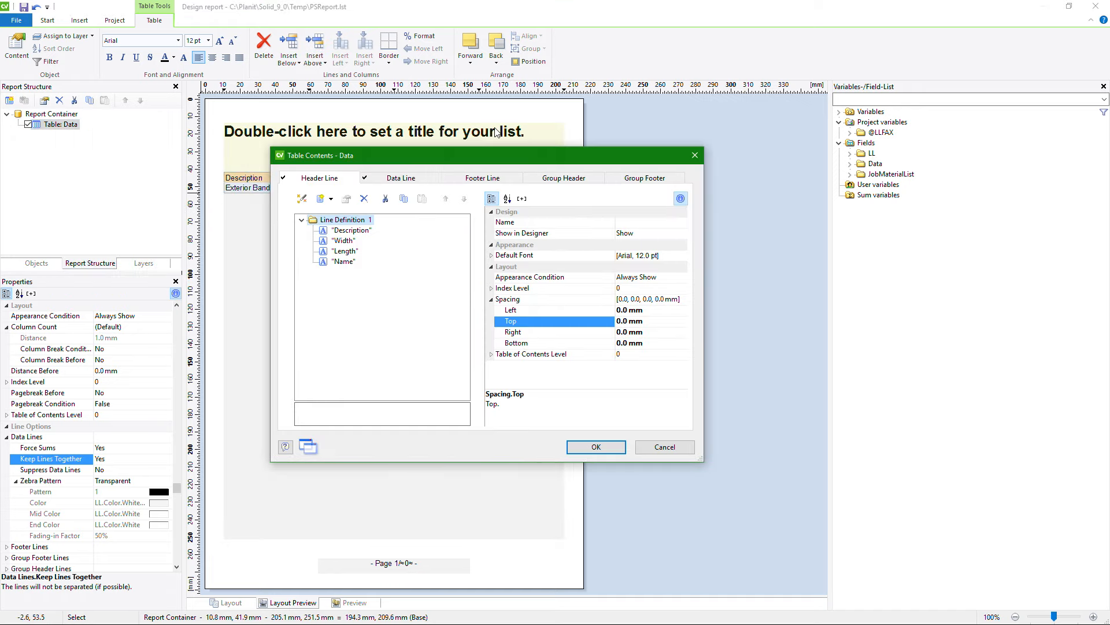
{"action": "left_click", "coordinate": [550, 179]}
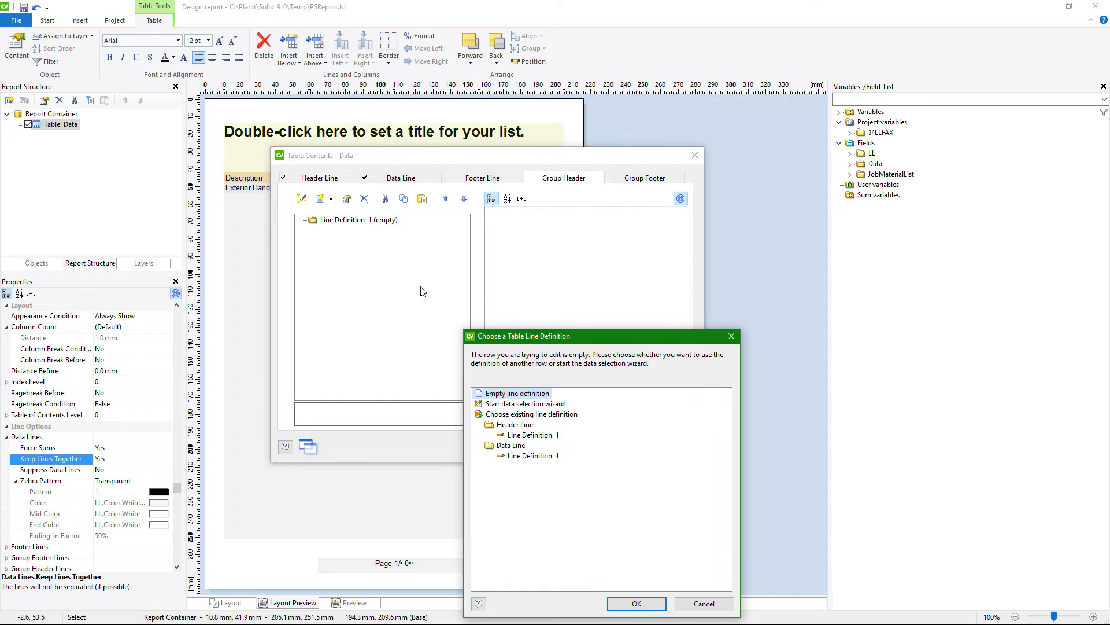
{"action": "left_click", "coordinate": [646, 601]}
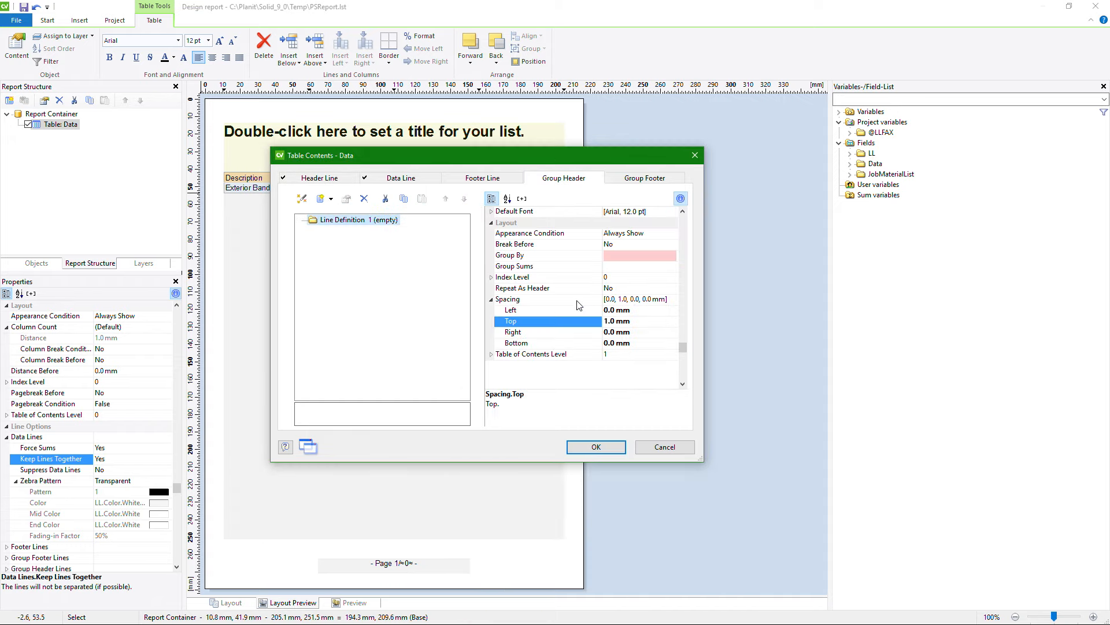
{"action": "left_click", "coordinate": [644, 258]}
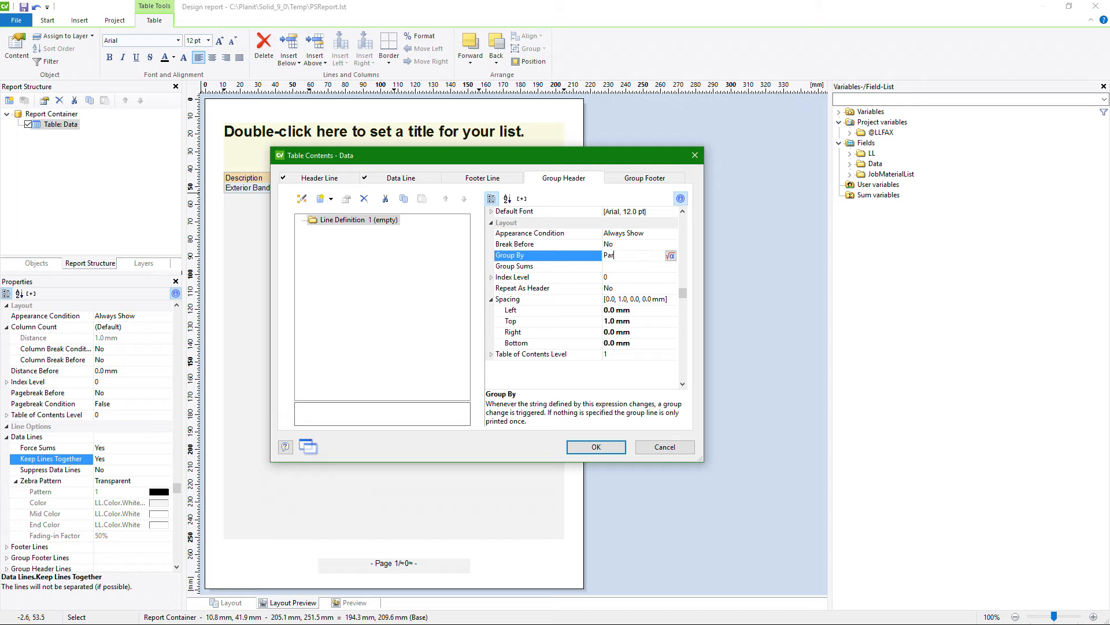
{"action": "type", "text": "Data.Material_ID"}
Step: Insert Data.Name as the text of the Data table's group header line and apply the table contents
{"action": "left_click", "coordinate": [320, 200]}
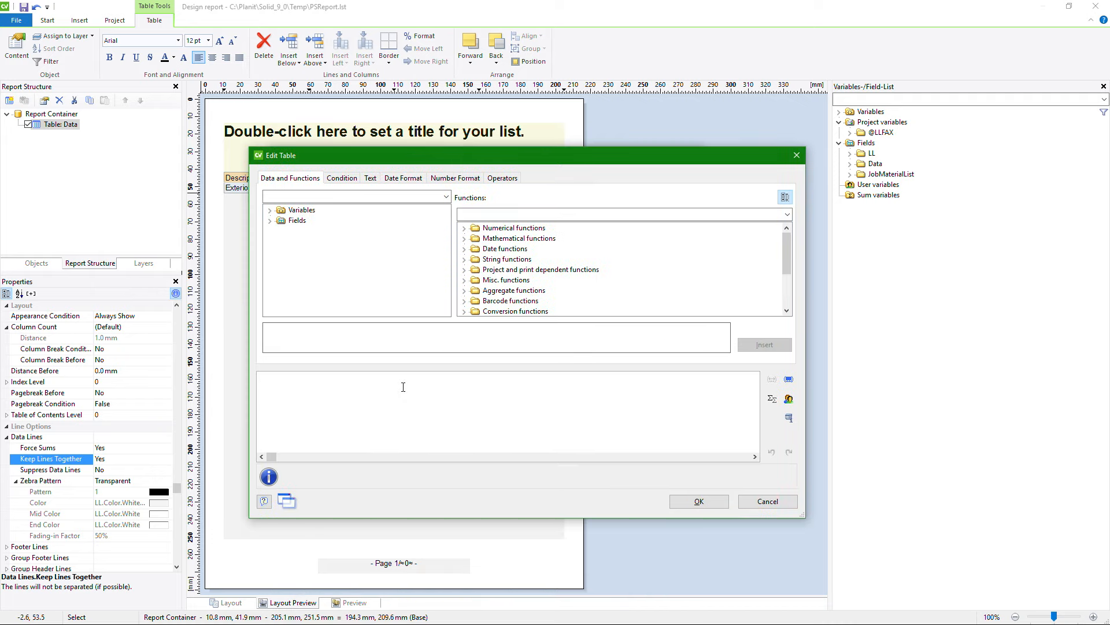
{"action": "type", "text": "Parts."}
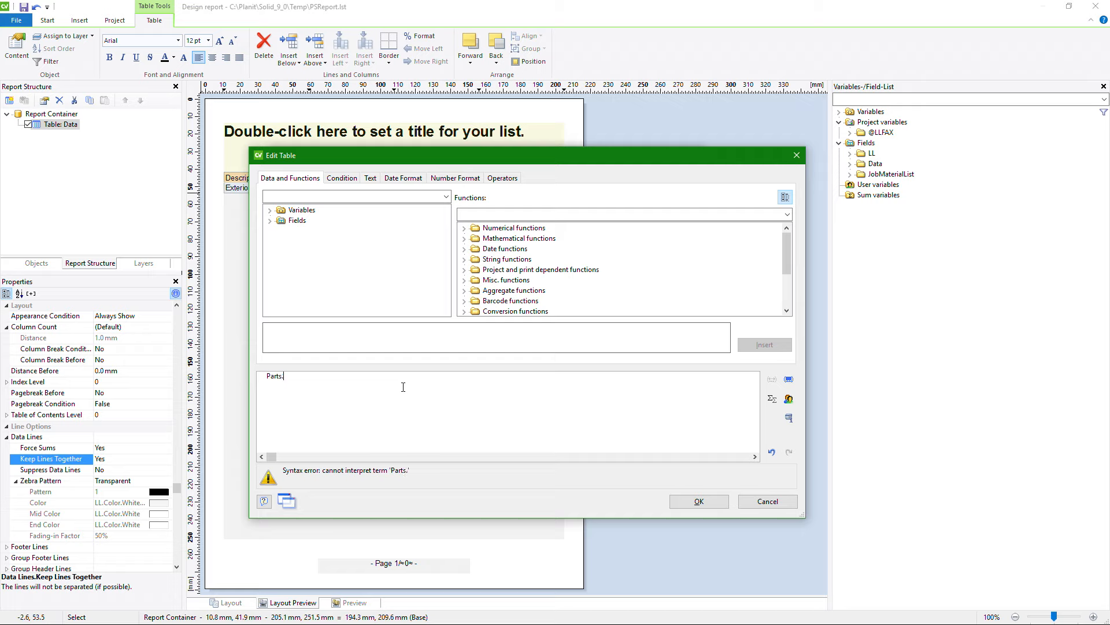
{"action": "type", "text": "Name"}
{"action": "key", "text": "ctrl+a"}
{"action": "type", "text": "Data.Name"}
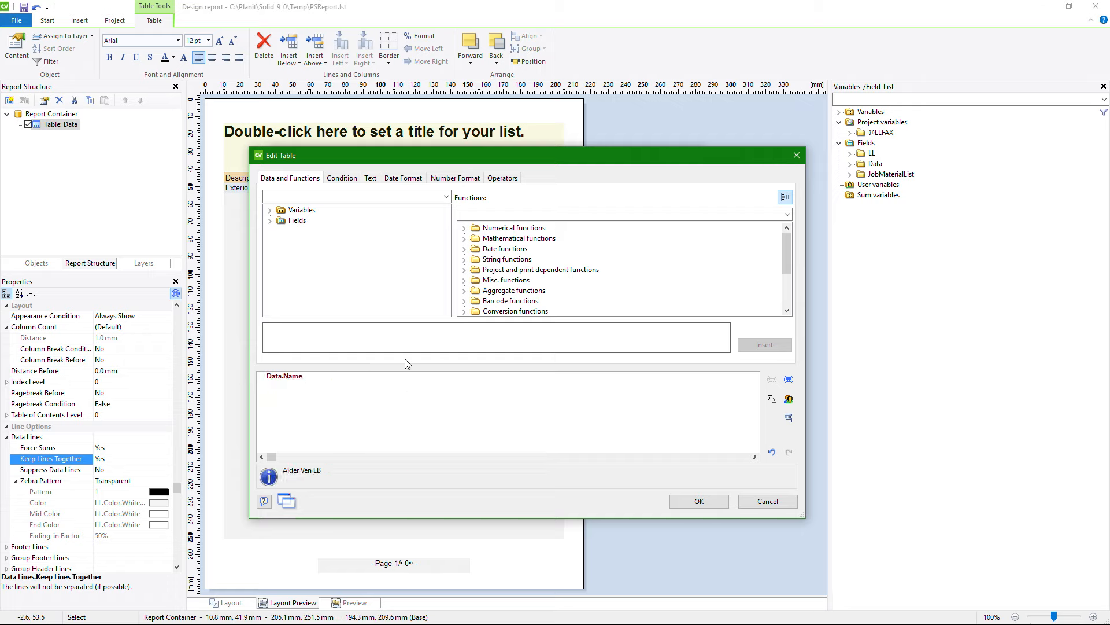
{"action": "left_click", "coordinate": [687, 502]}
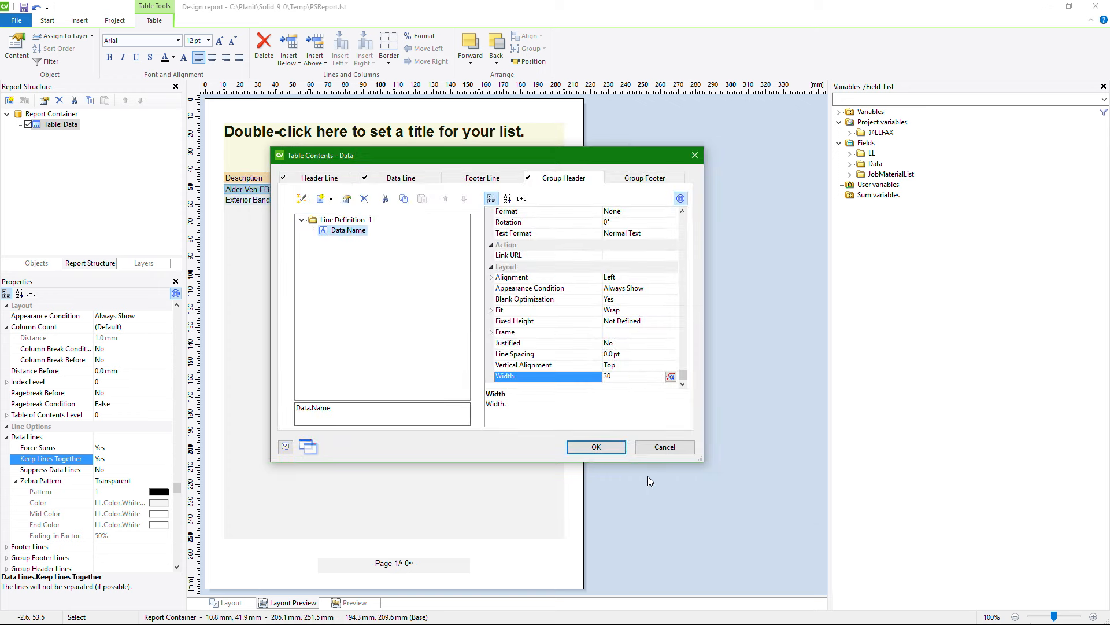
{"action": "left_click", "coordinate": [612, 454]}
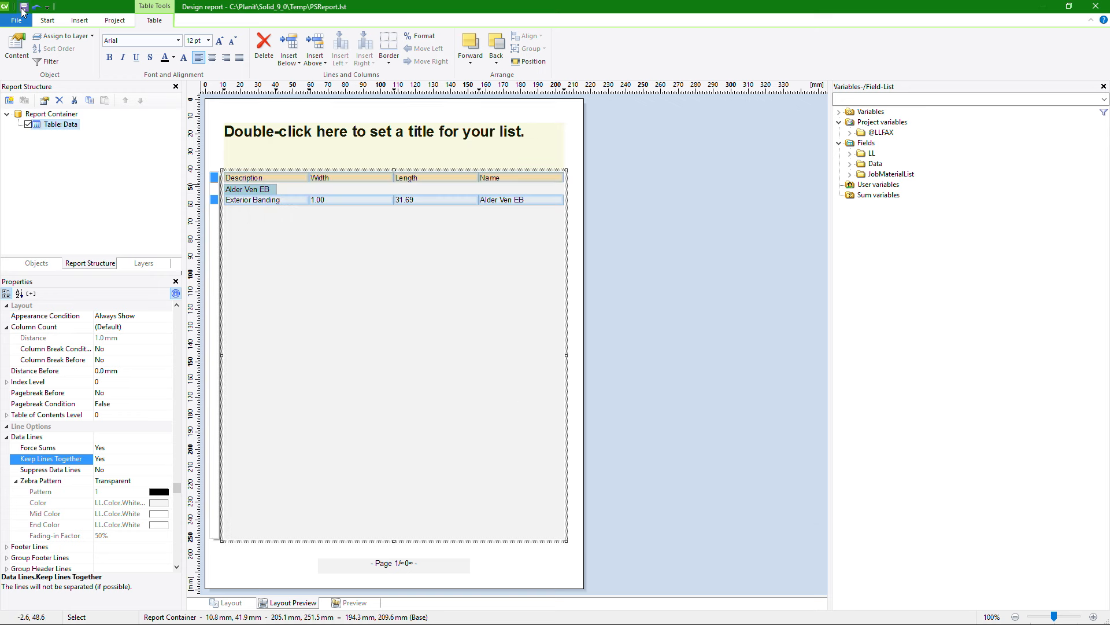
Step: Close the report designer and preview the material filter report, checking the grouping by material on all its pages
{"action": "left_click", "coordinate": [1096, 7]}
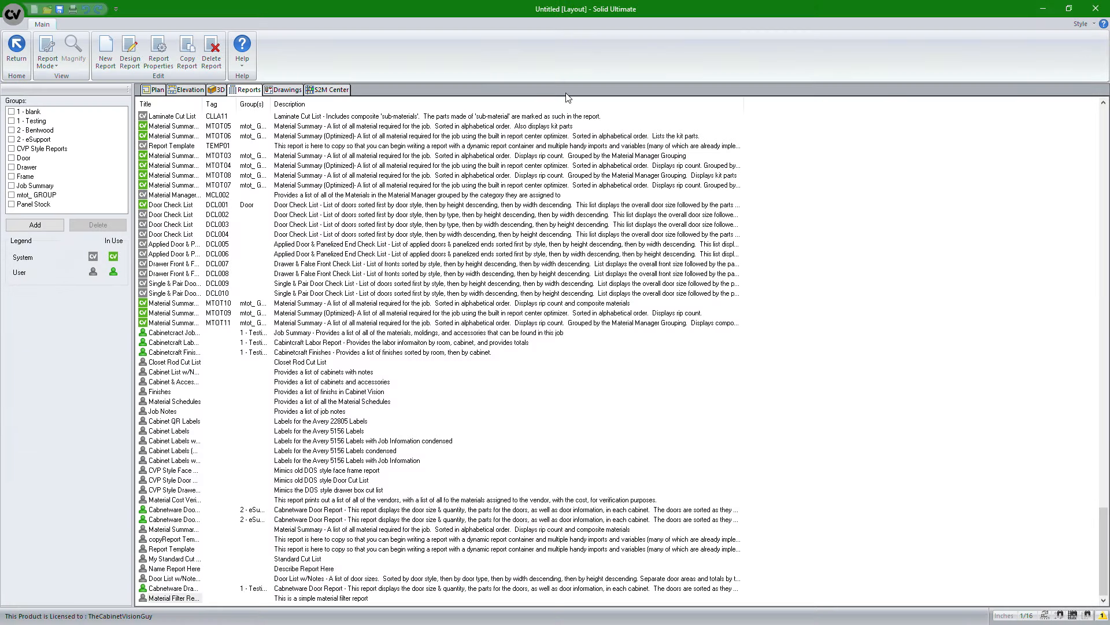
{"action": "left_click", "coordinate": [49, 60]}
{"action": "left_click", "coordinate": [69, 108]}
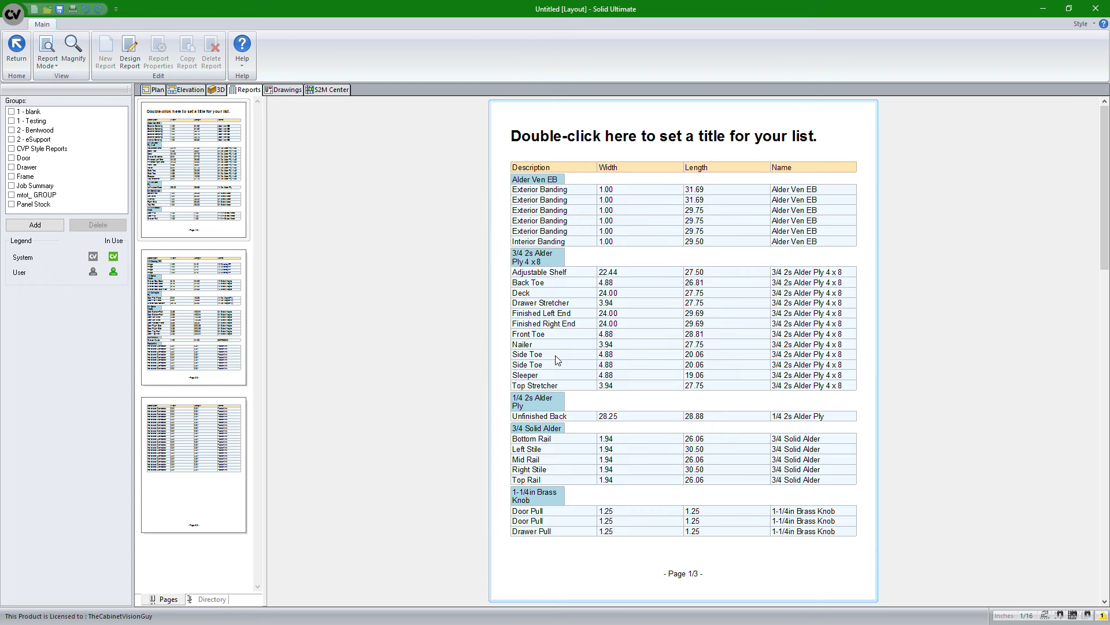
{"action": "left_click", "coordinate": [191, 327]}
{"action": "left_click", "coordinate": [192, 418]}
{"action": "left_click", "coordinate": [188, 332]}
{"action": "left_click", "coordinate": [188, 216]}
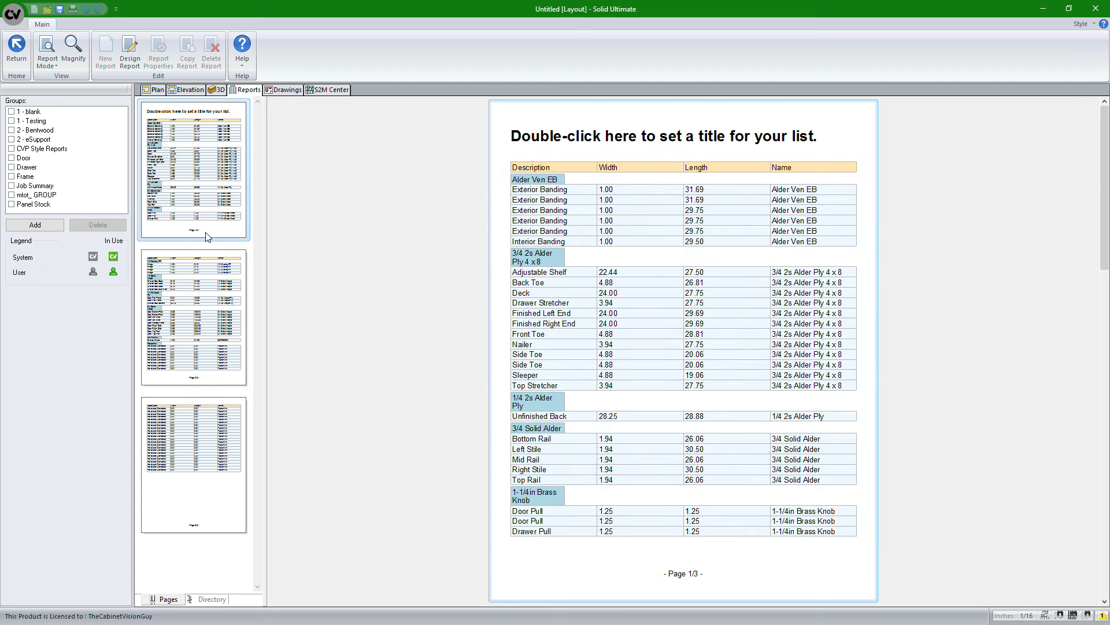
{"action": "left_click", "coordinate": [192, 312]}
{"action": "left_click", "coordinate": [196, 416]}
{"action": "left_click", "coordinate": [203, 334]}
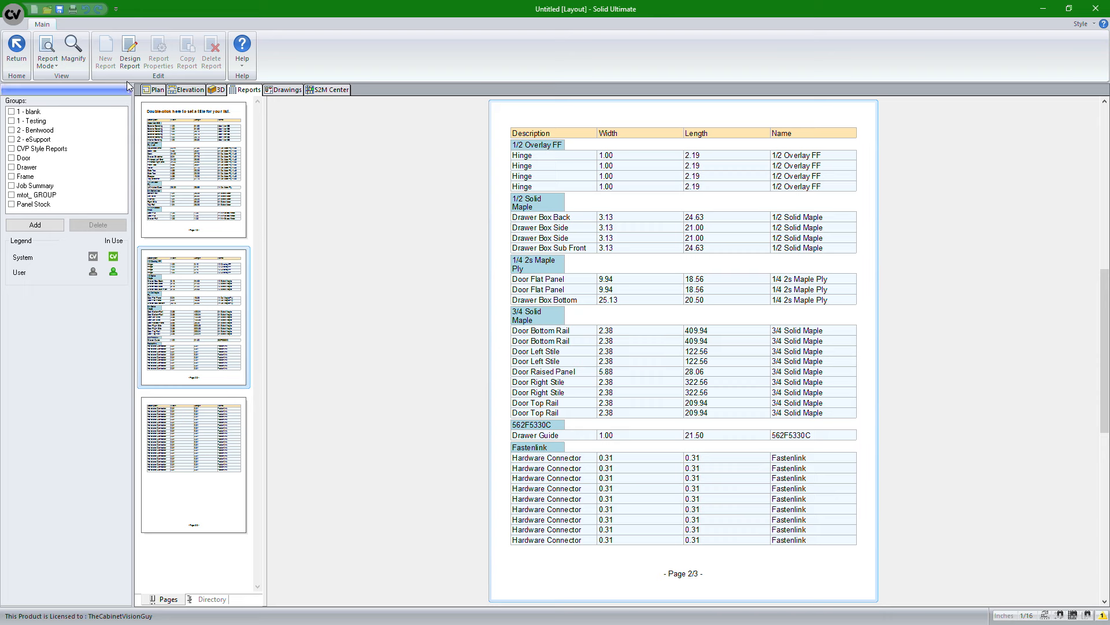
{"action": "left_click", "coordinate": [131, 56]}
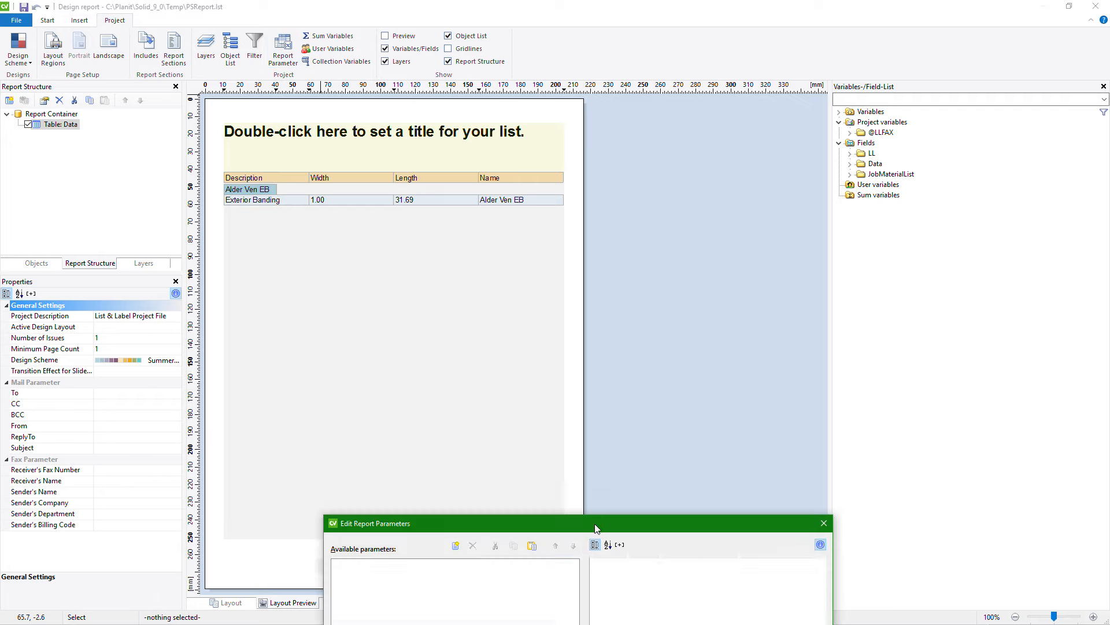
{"action": "left_click", "coordinate": [375, 153]}
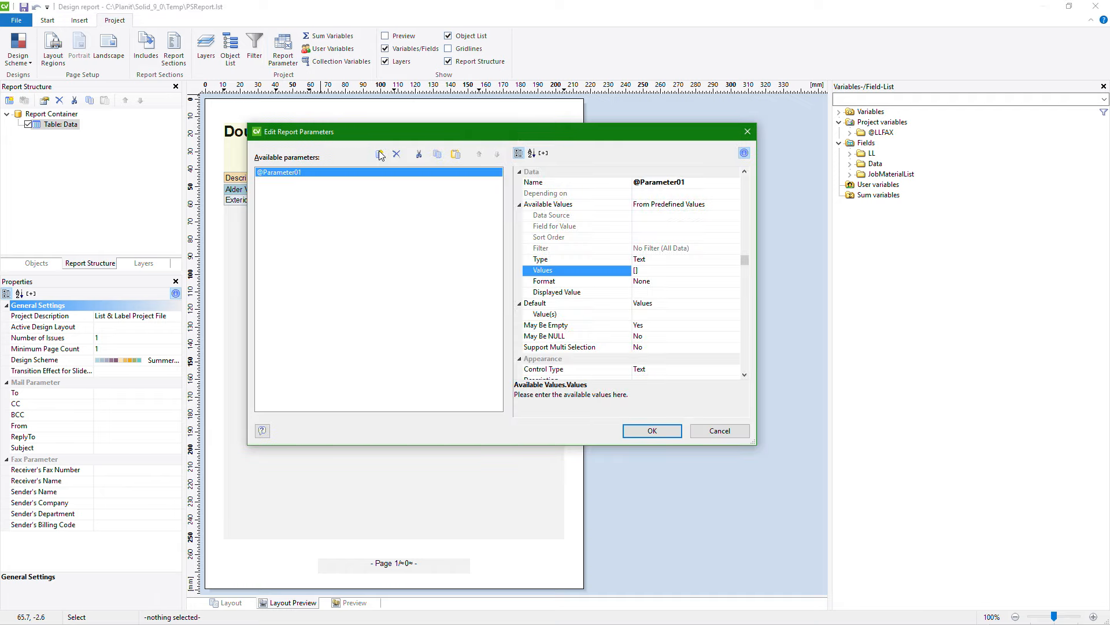
{"action": "left_click", "coordinate": [685, 184]}
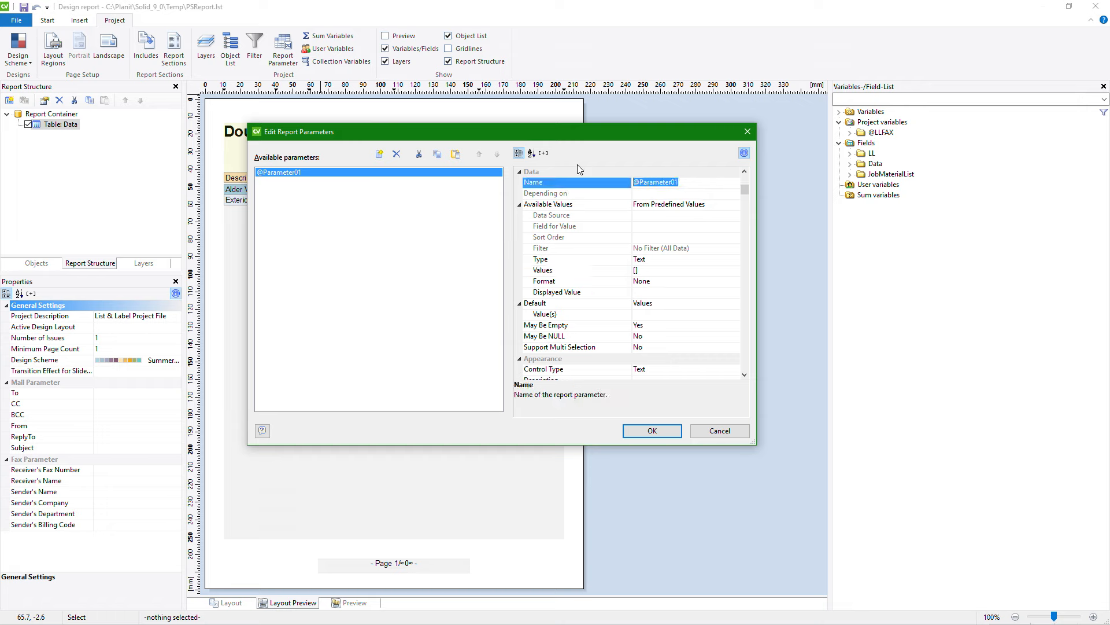
{"action": "type", "text": "@MaterialFilter"}
{"action": "key", "text": "Return"}
Step: Take the parameter's available values from the JobMaterialList data source, with JobMaterialList.ID as the field for value
{"action": "left_click", "coordinate": [703, 204]}
{"action": "left_click", "coordinate": [732, 207]}
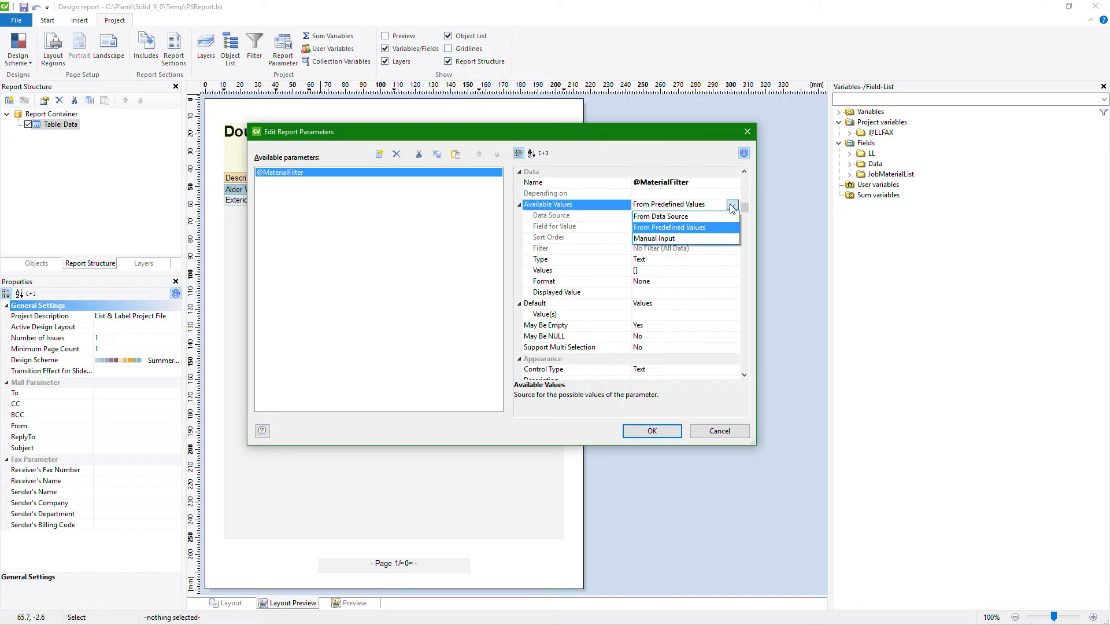
{"action": "left_click", "coordinate": [673, 217]}
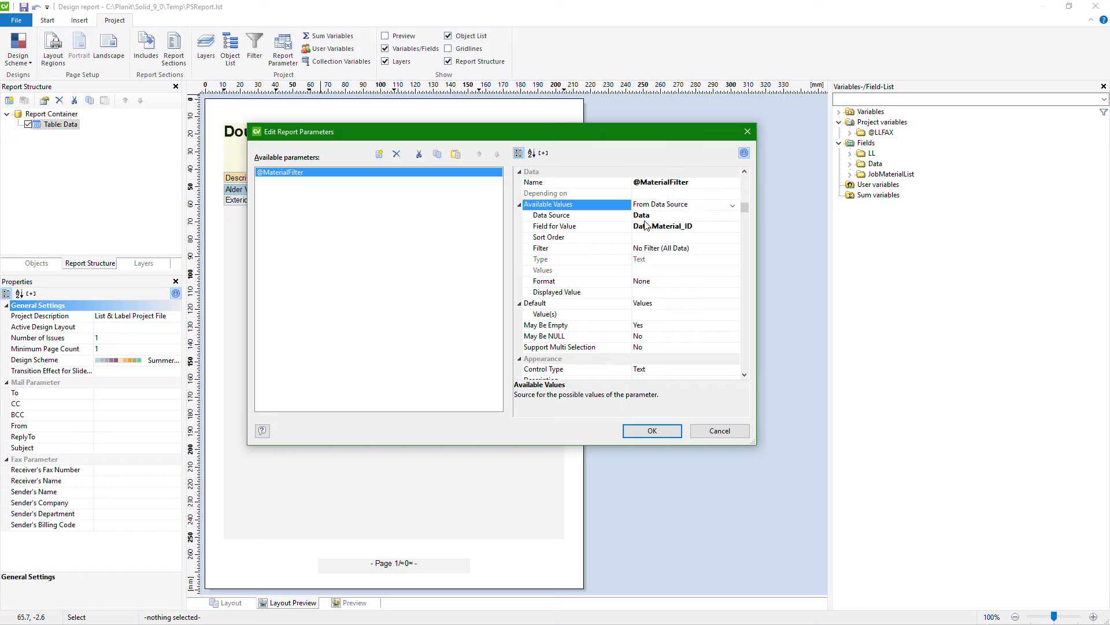
{"action": "left_click", "coordinate": [731, 217]}
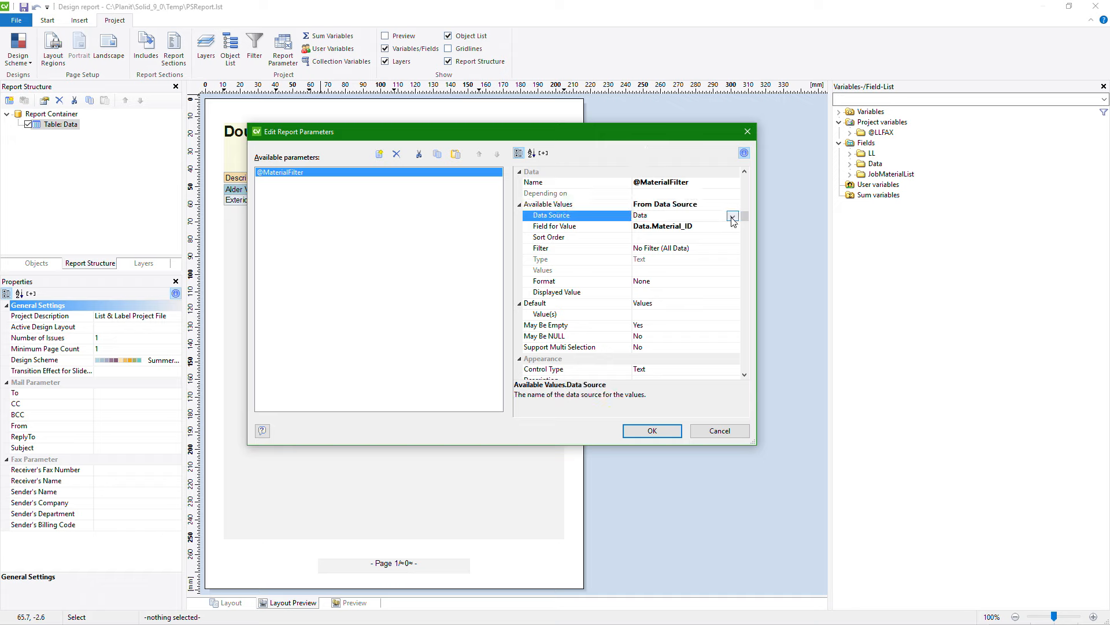
{"action": "left_click", "coordinate": [732, 216]}
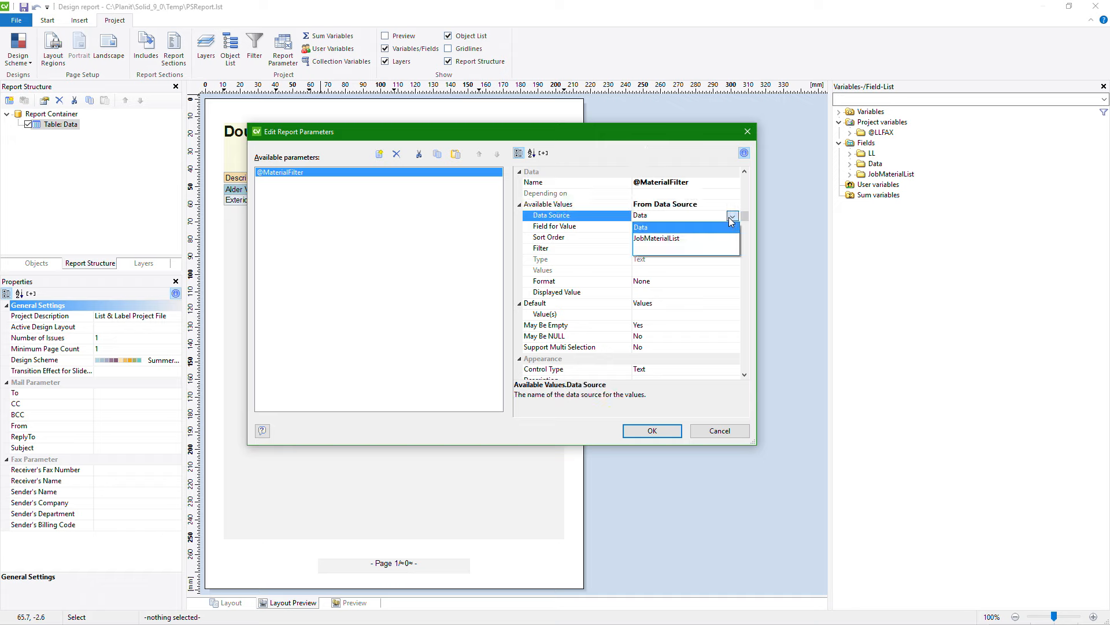
{"action": "left_click", "coordinate": [652, 239]}
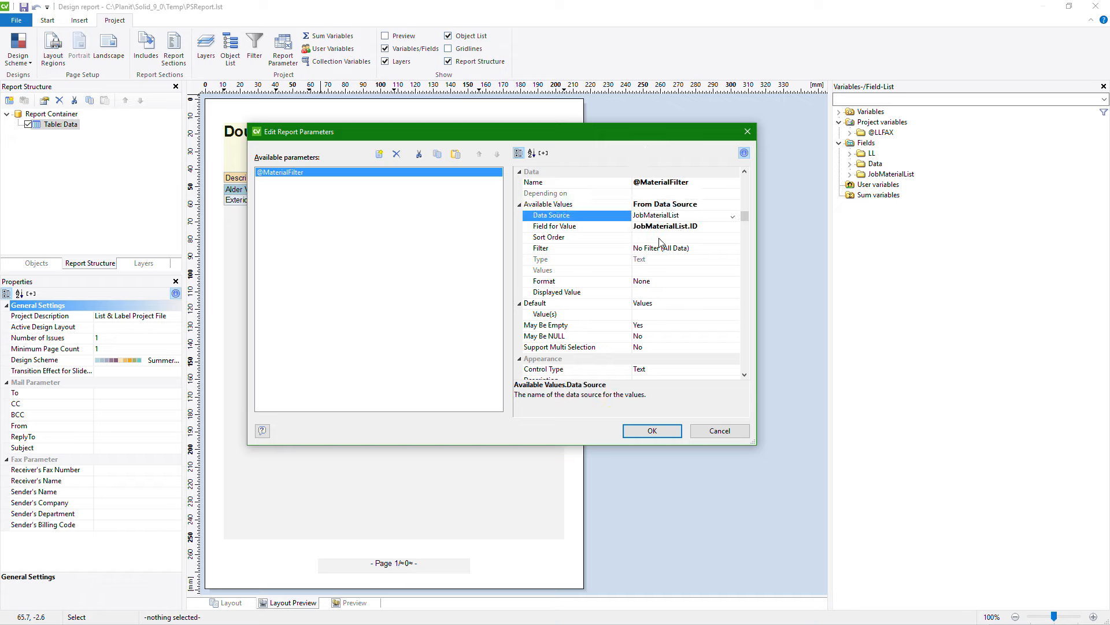
{"action": "left_click", "coordinate": [564, 228]}
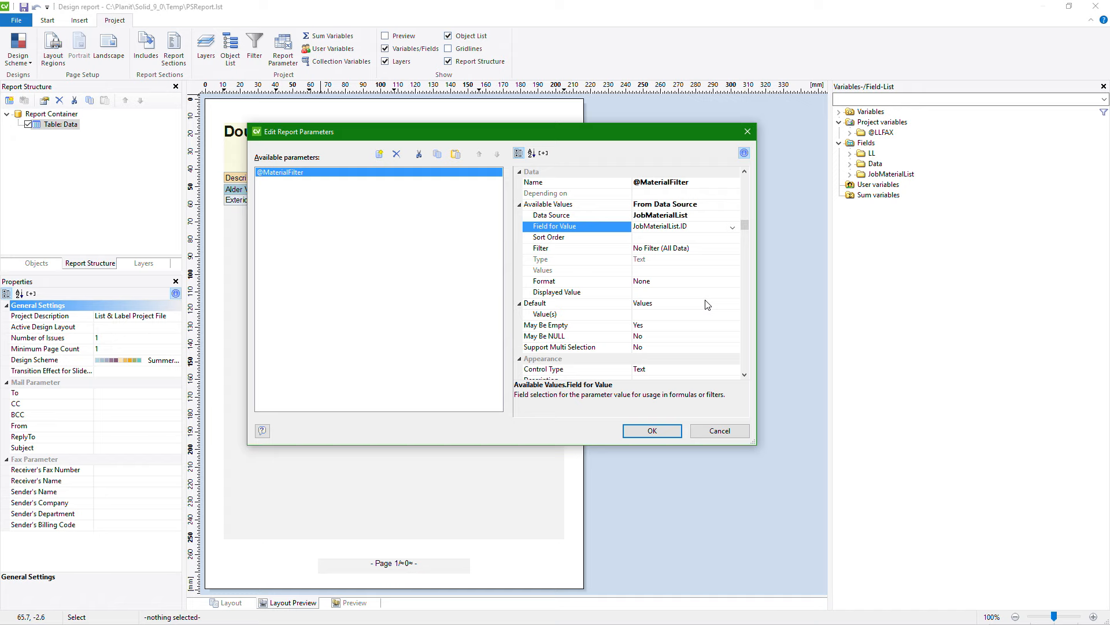
Step: Set the parameter's displayed value formula to JobMaterialList.Name
{"action": "left_click", "coordinate": [577, 294]}
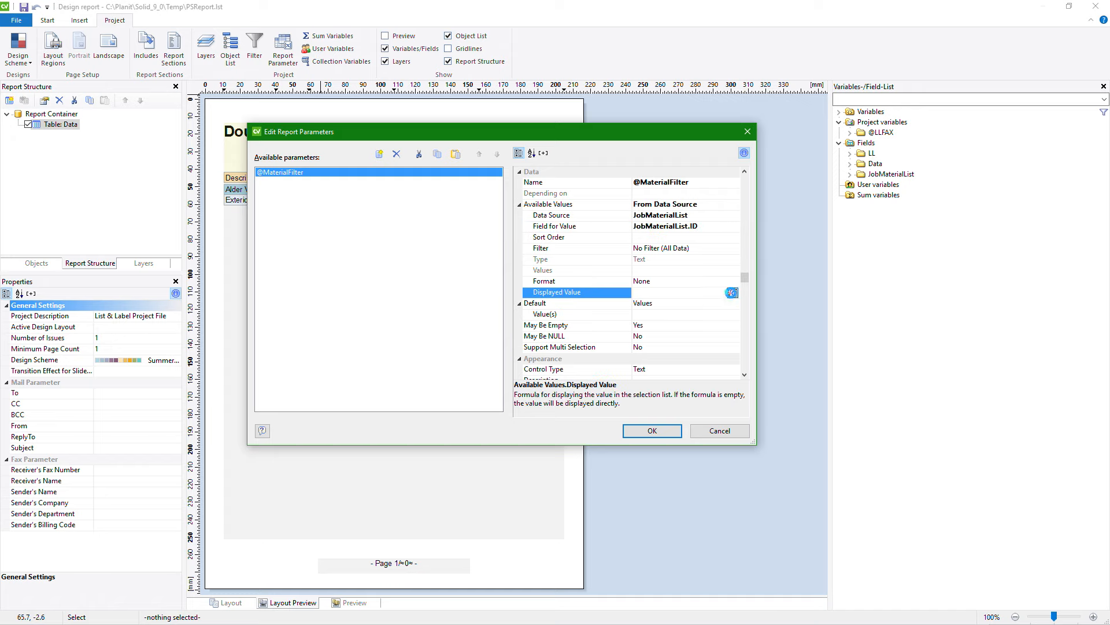
{"action": "left_click", "coordinate": [732, 293]}
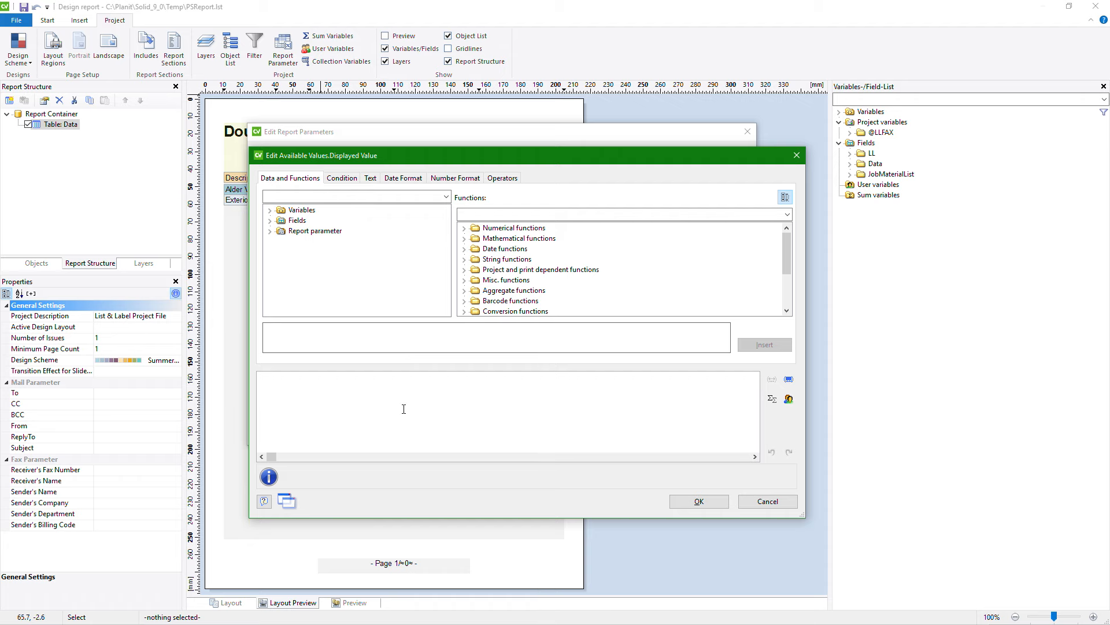
{"action": "type", "text": "Job"}
{"action": "key", "text": "Down"}
{"action": "key", "text": "Return"}
{"action": "left_click", "coordinate": [699, 501]}
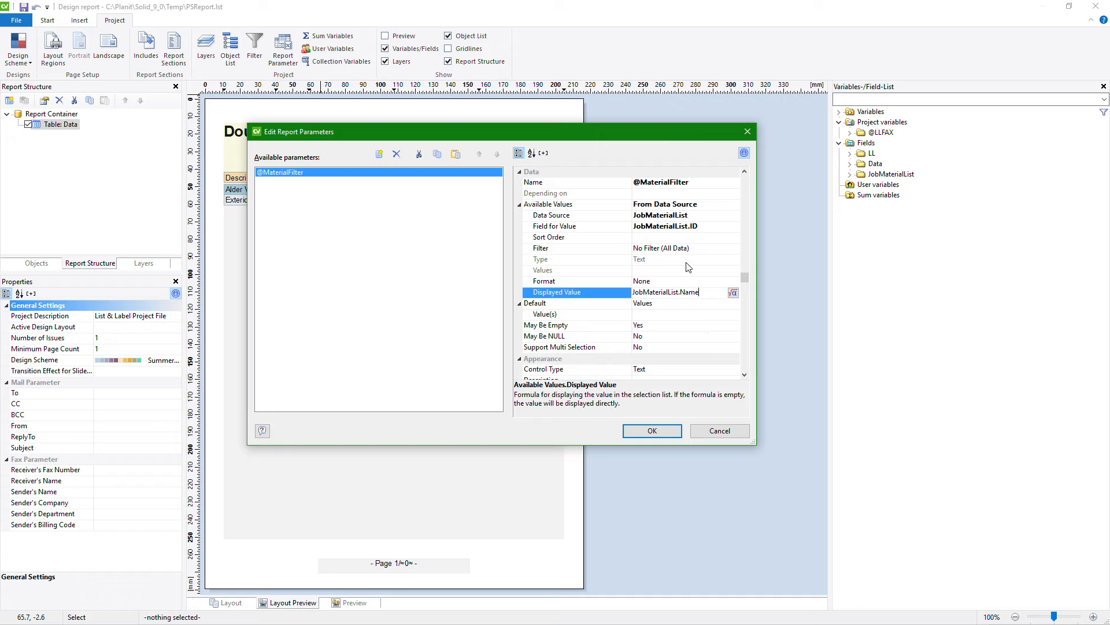
{"action": "left_click", "coordinate": [587, 347]}
{"action": "left_click", "coordinate": [732, 348]}
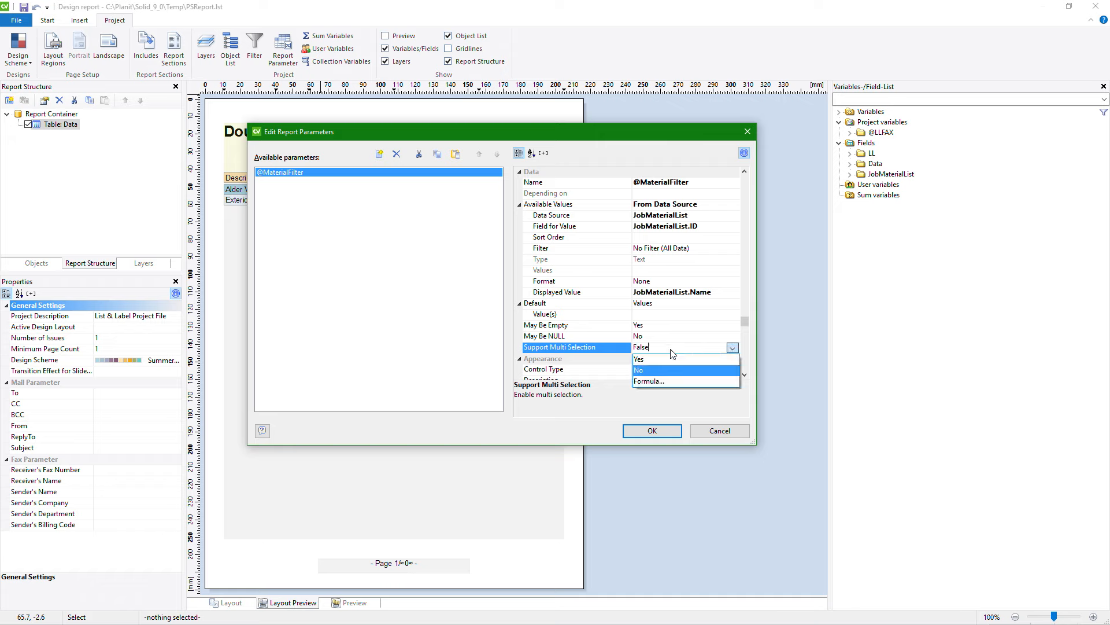
{"action": "left_click", "coordinate": [660, 364]}
{"action": "left_click", "coordinate": [586, 338]}
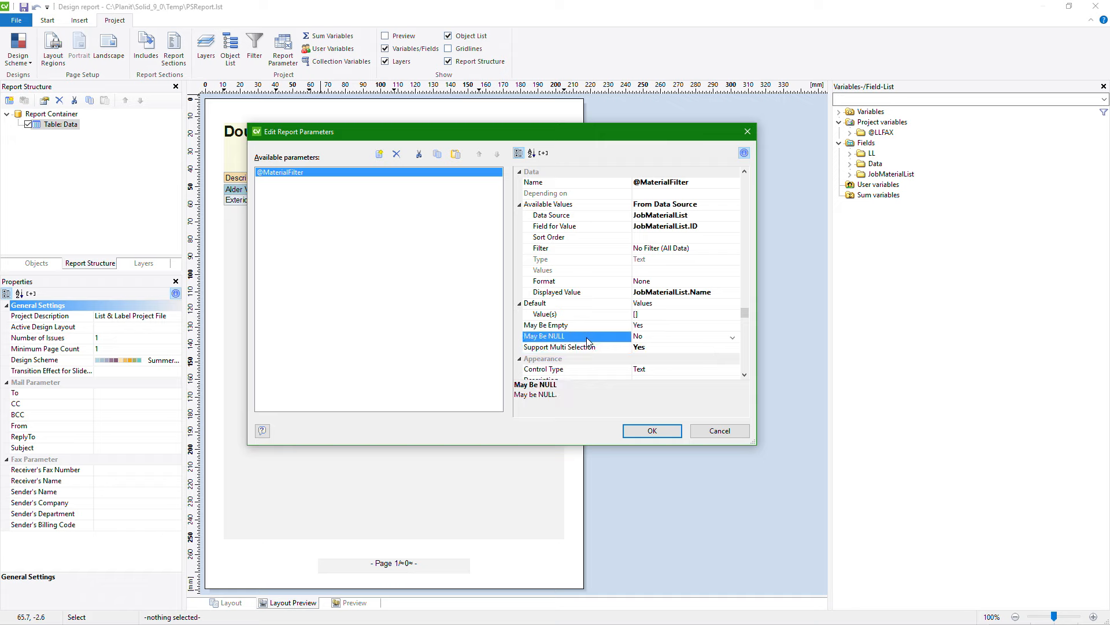
Step: Set the parameter's description to "Included Materials", including the quotation marks
{"action": "scroll", "coordinate": [586, 338], "scroll_direction": "down", "scroll_amount": 2}
{"action": "left_click", "coordinate": [584, 348]}
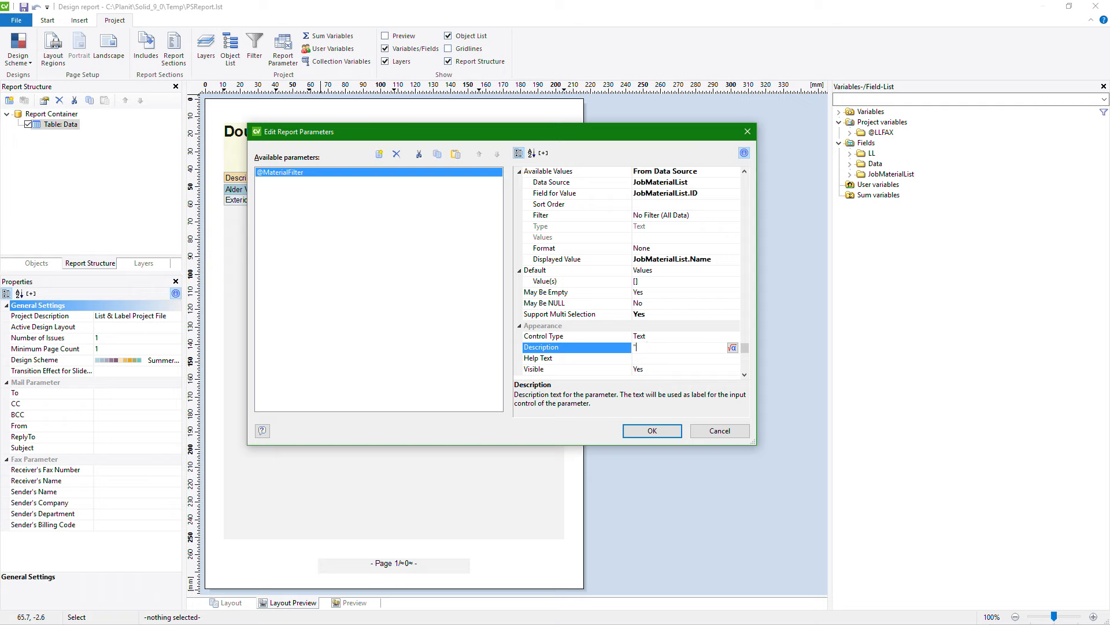
{"action": "type", "text": "\"Included Materials\""}
Step: Set the parameter's help text to "Please select the materials we want to see in the report" and save the report parameters
{"action": "left_click", "coordinate": [652, 359]}
{"action": "type", "text": "Pl"}
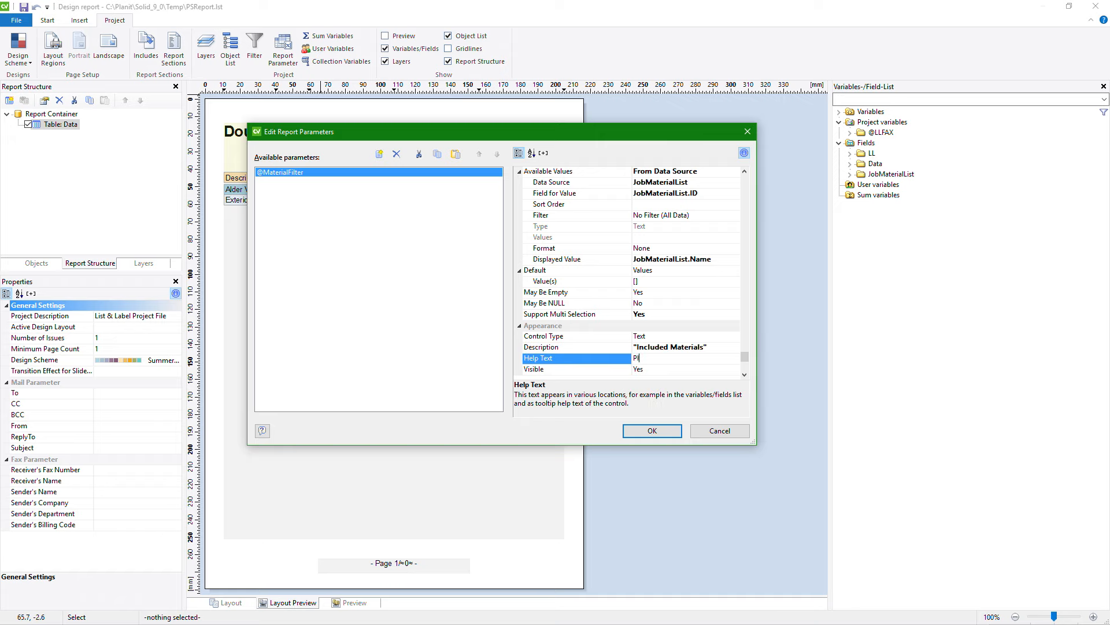
{"action": "type", "text": "ease"}
{"action": "type", "text": " type"}
{"action": "key", "text": "BackSpace"}
{"action": "key", "text": "BackSpace"}
{"action": "key", "text": "BackSpace"}
{"action": "type", "text": "select the mate"}
{"action": "type", "text": "rials we want to see"}
{"action": "type", "text": " in the report"}
{"action": "left_click", "coordinate": [582, 349]}
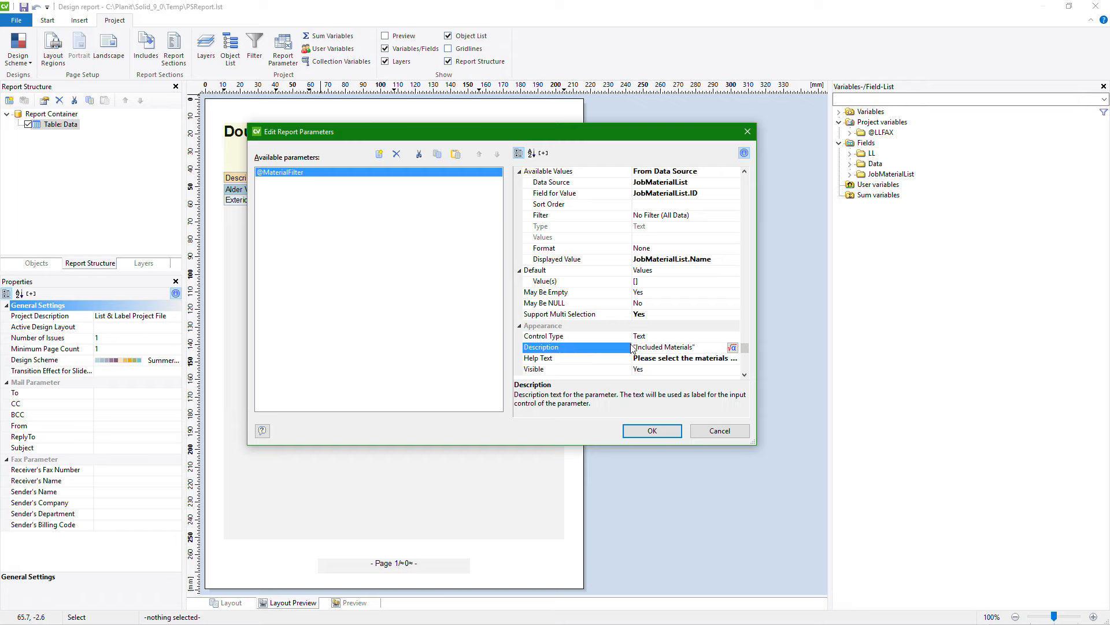
{"action": "left_click", "coordinate": [591, 363]}
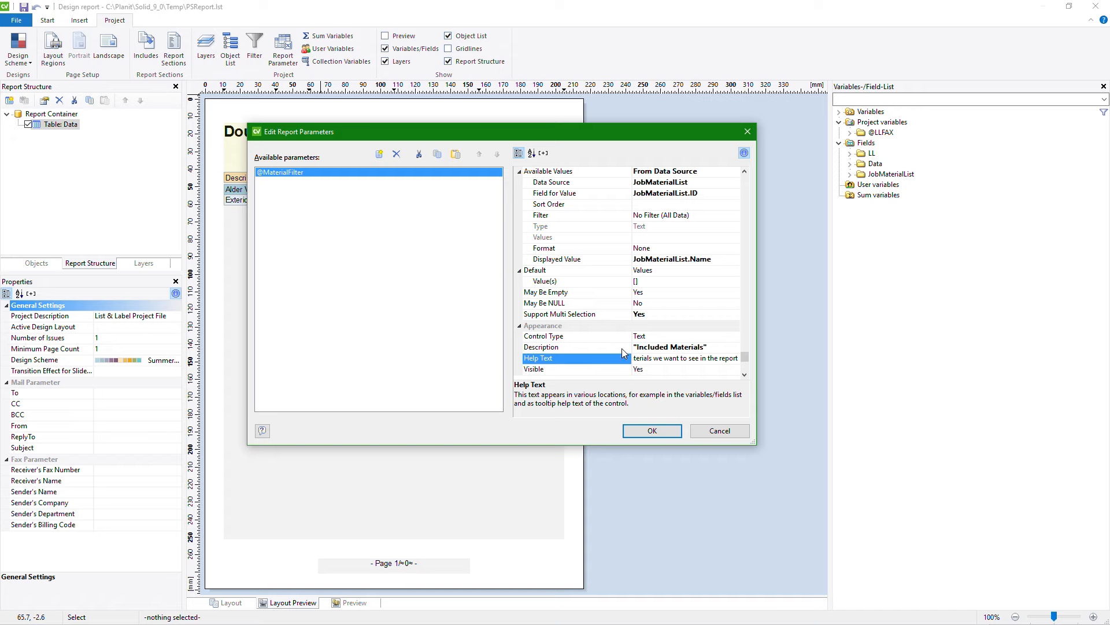
{"action": "left_click", "coordinate": [653, 430]}
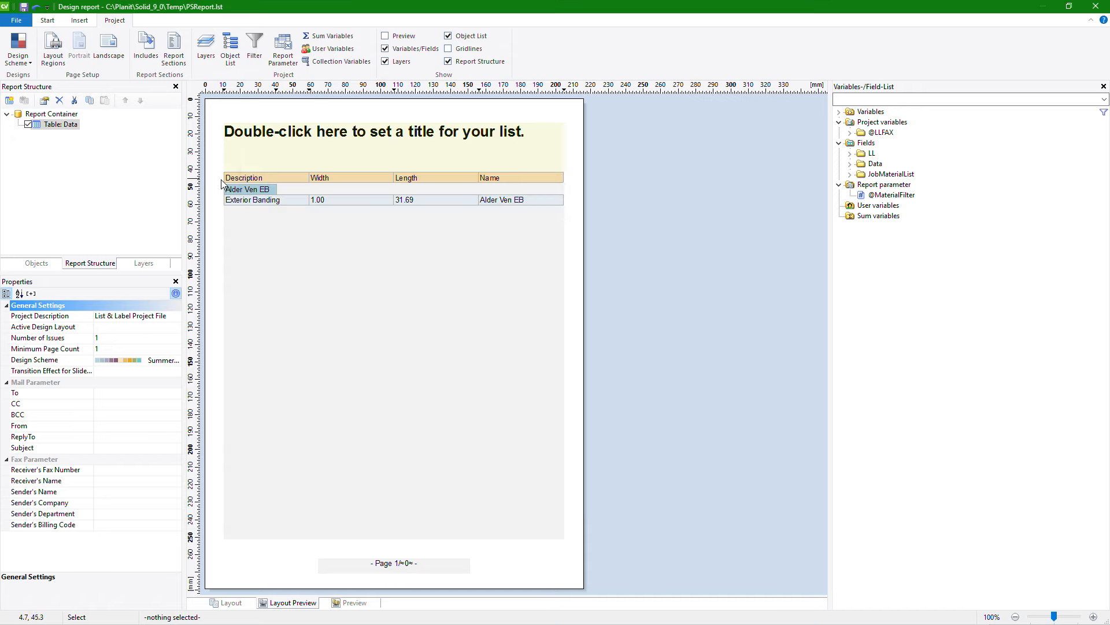
{"action": "left_click", "coordinate": [50, 129]}
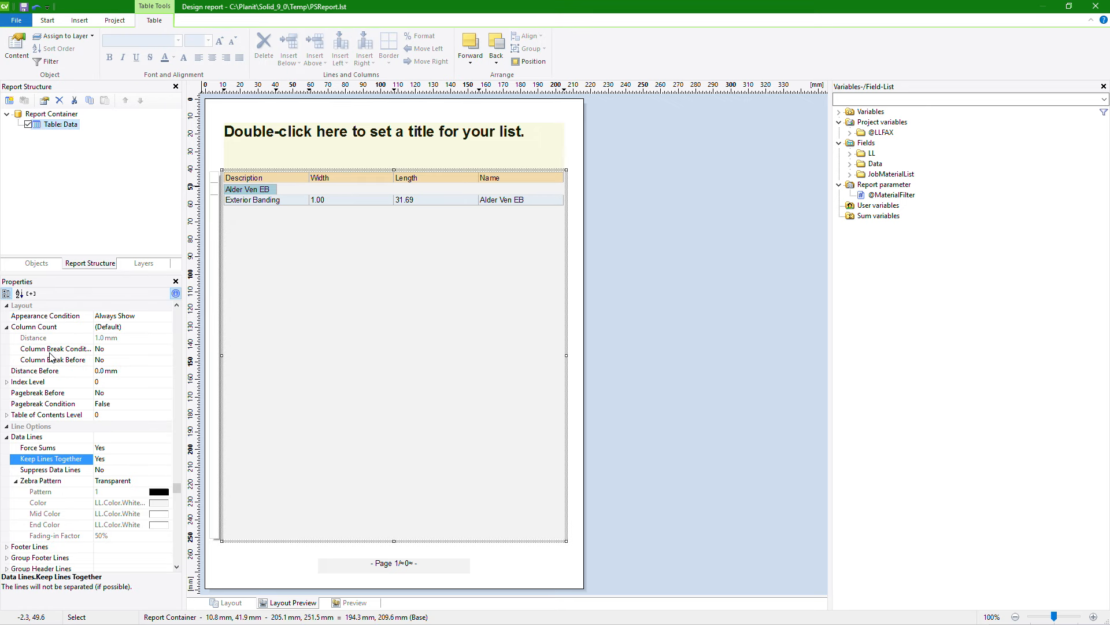
{"action": "left_click_drag", "start_coordinate": [178, 490], "coordinate": [177, 382]}
{"action": "scroll", "coordinate": [176, 307], "scroll_direction": "up", "scroll_amount": 4}
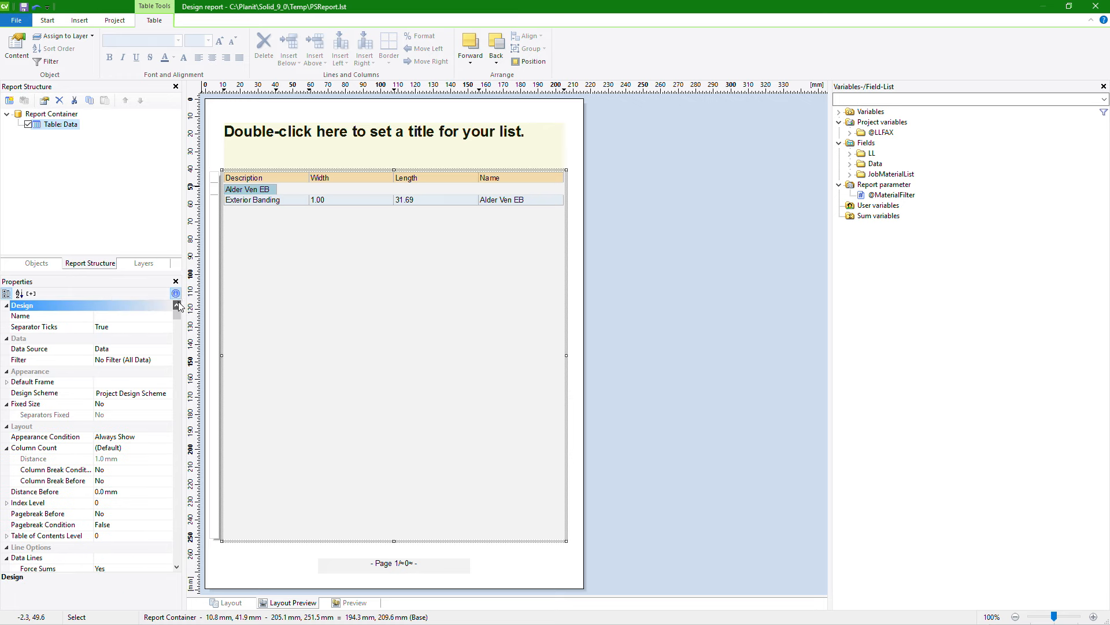
{"action": "left_click", "coordinate": [55, 360]}
{"action": "left_click", "coordinate": [164, 360]}
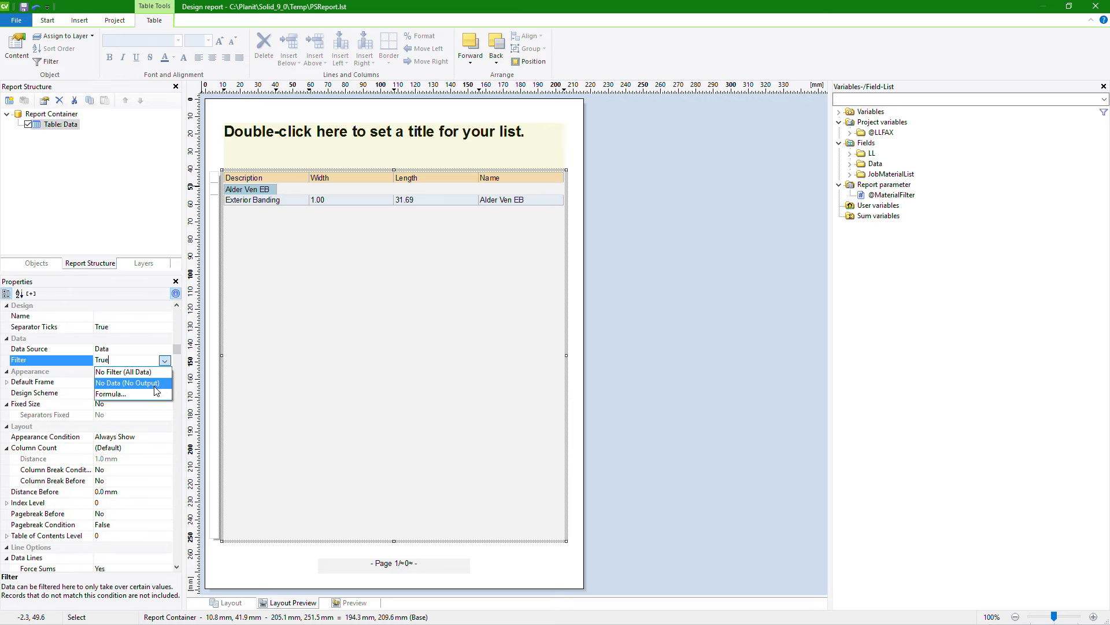
{"action": "left_click", "coordinate": [140, 392]}
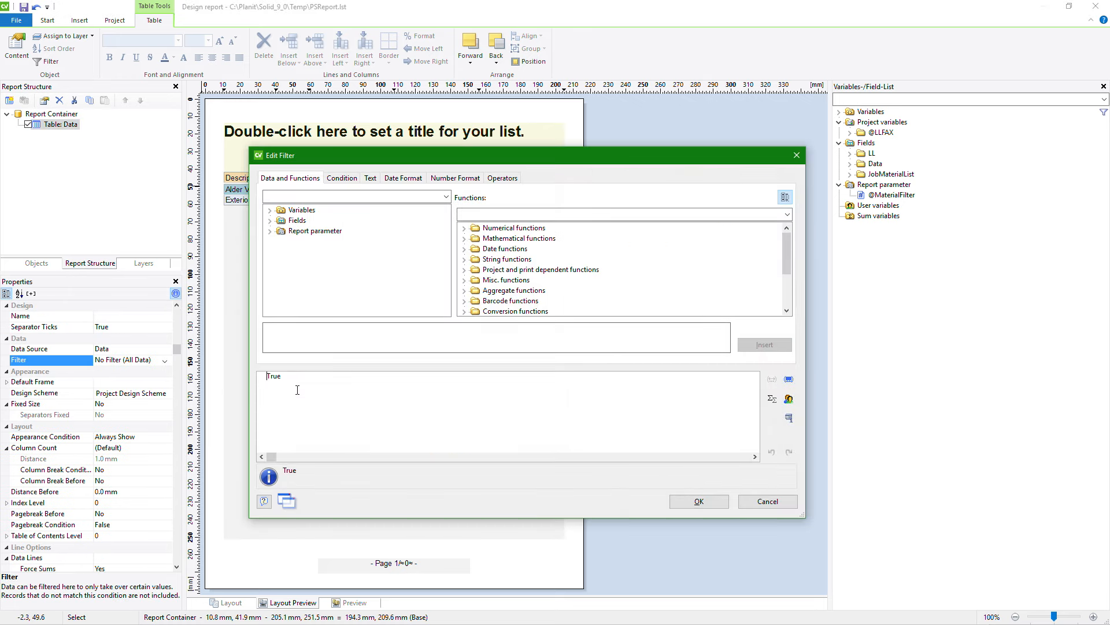
{"action": "double_click", "coordinate": [271, 378]}
{"action": "left_click", "coordinate": [307, 383]}
{"action": "left_click_drag", "start_coordinate": [328, 377], "coordinate": [243, 383]}
{"action": "type", "text": "D"}
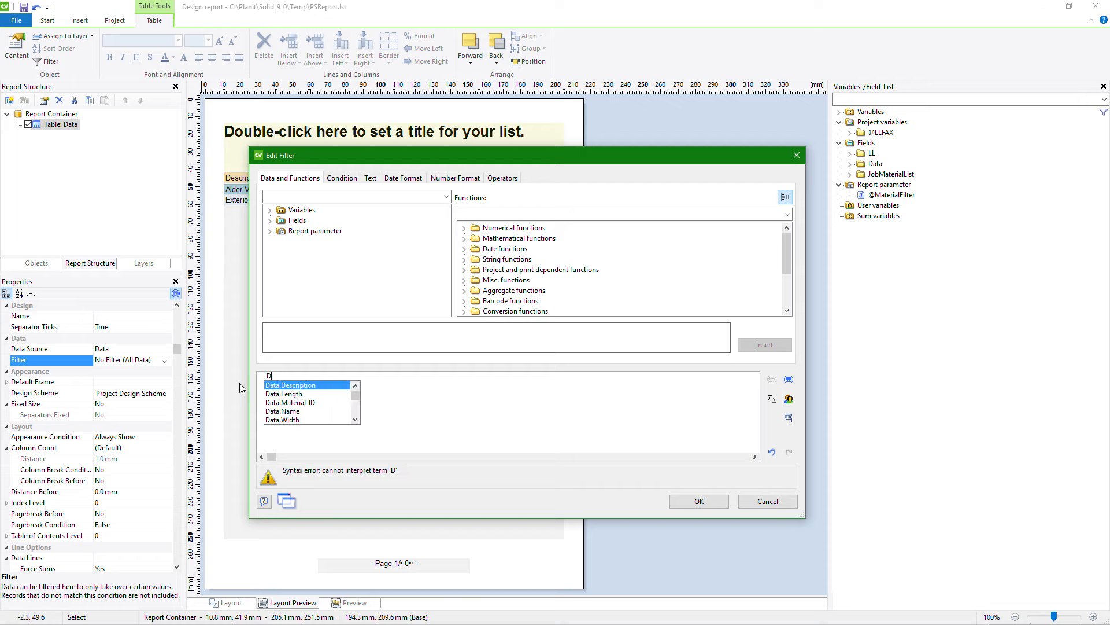
{"action": "type", "text": "ata.Material_ID = @"}
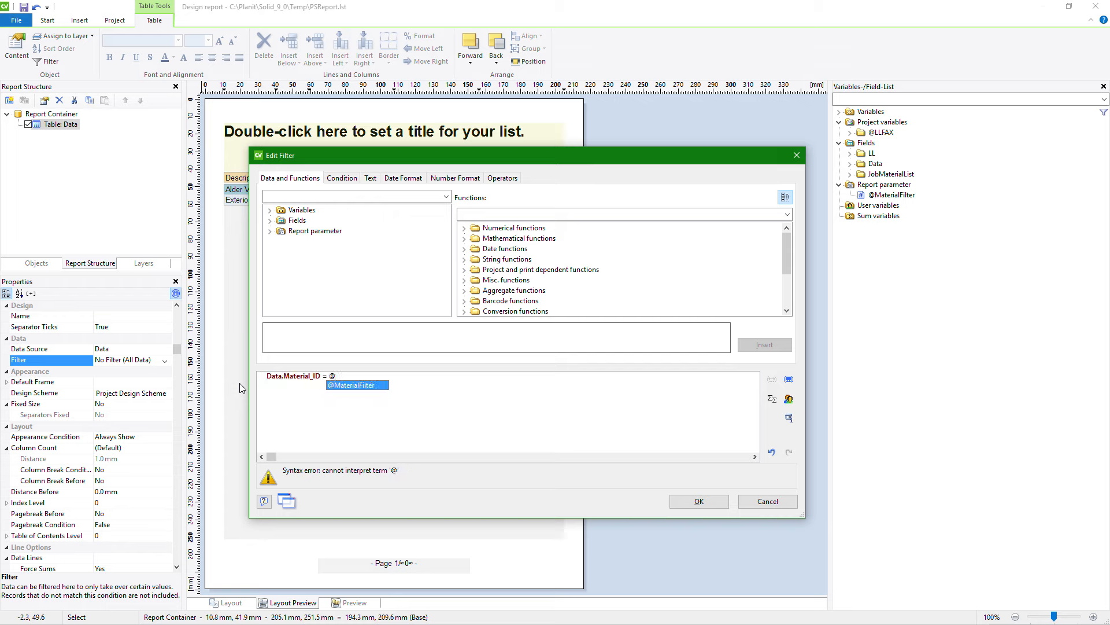
{"action": "key", "text": "Return"}
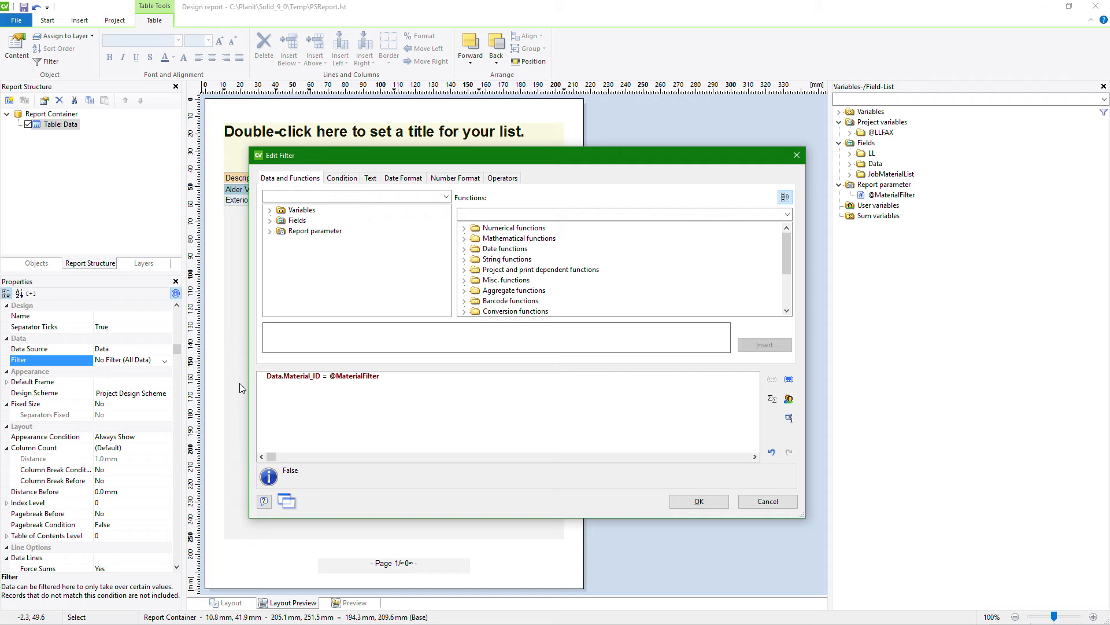
{"action": "left_click", "coordinate": [699, 501]}
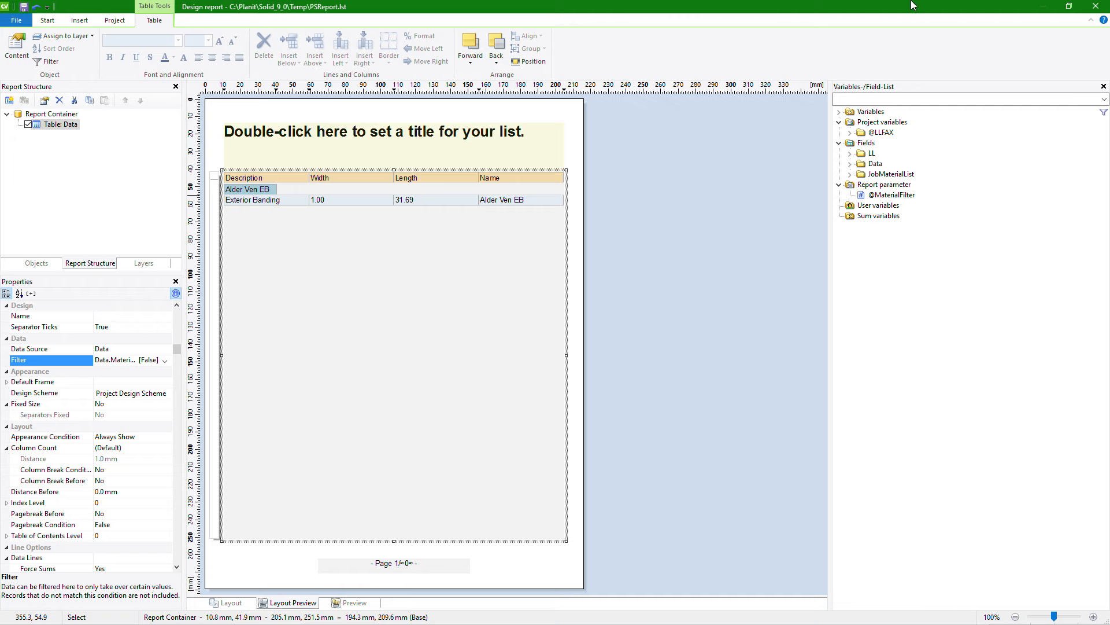
Step: Close the report designer and generate the report with 1/2 Solid Maple added to the included materials
{"action": "left_click", "coordinate": [1092, 6]}
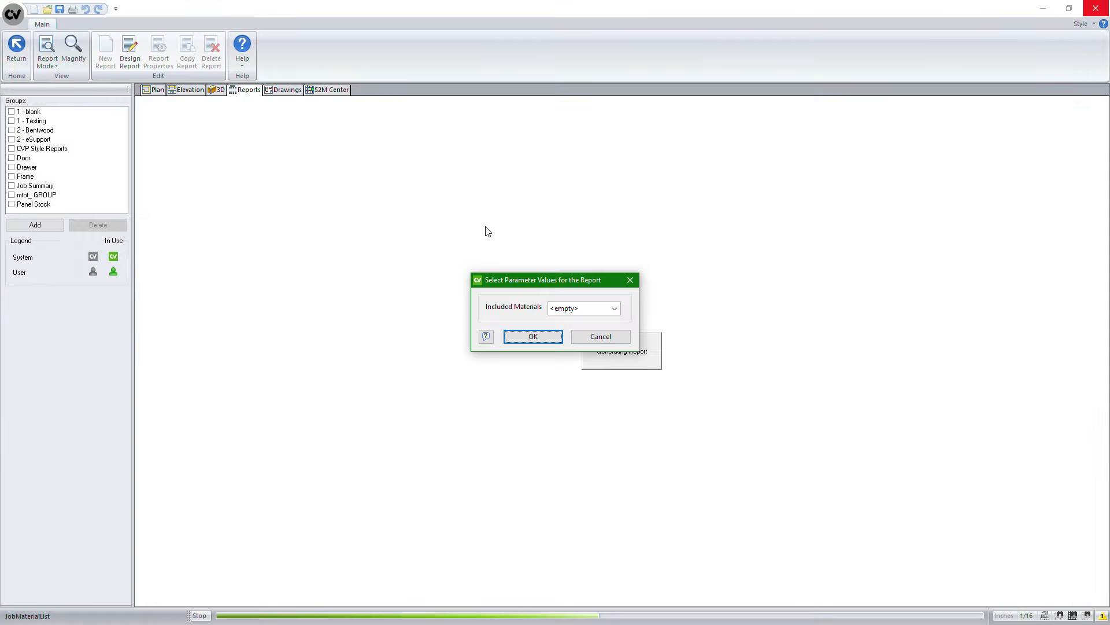
{"action": "left_click", "coordinate": [613, 310]}
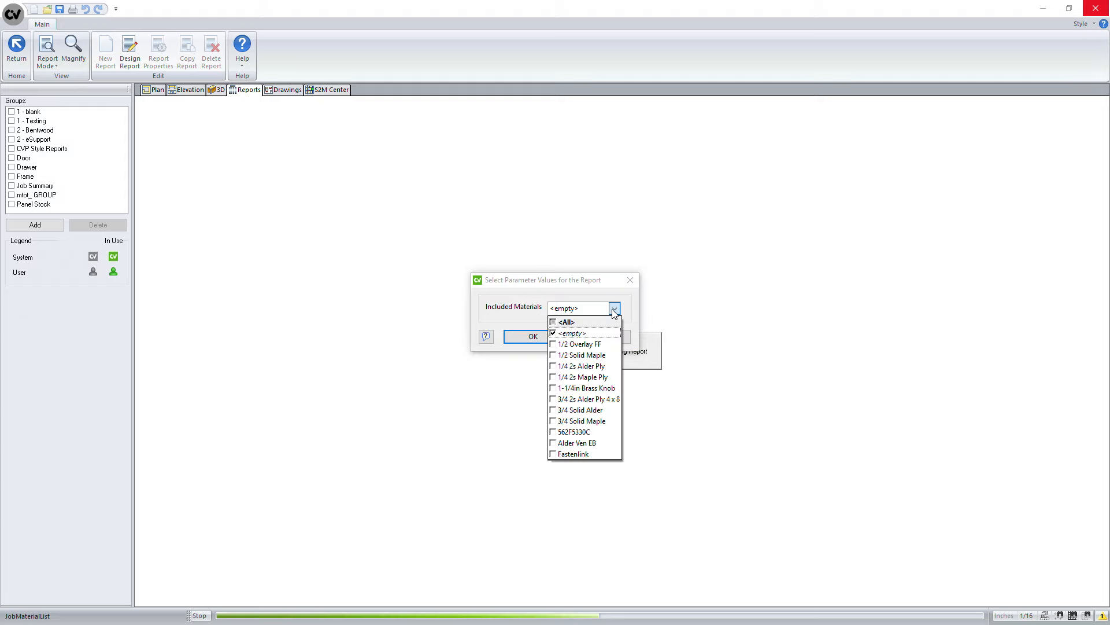
{"action": "left_click", "coordinate": [556, 358]}
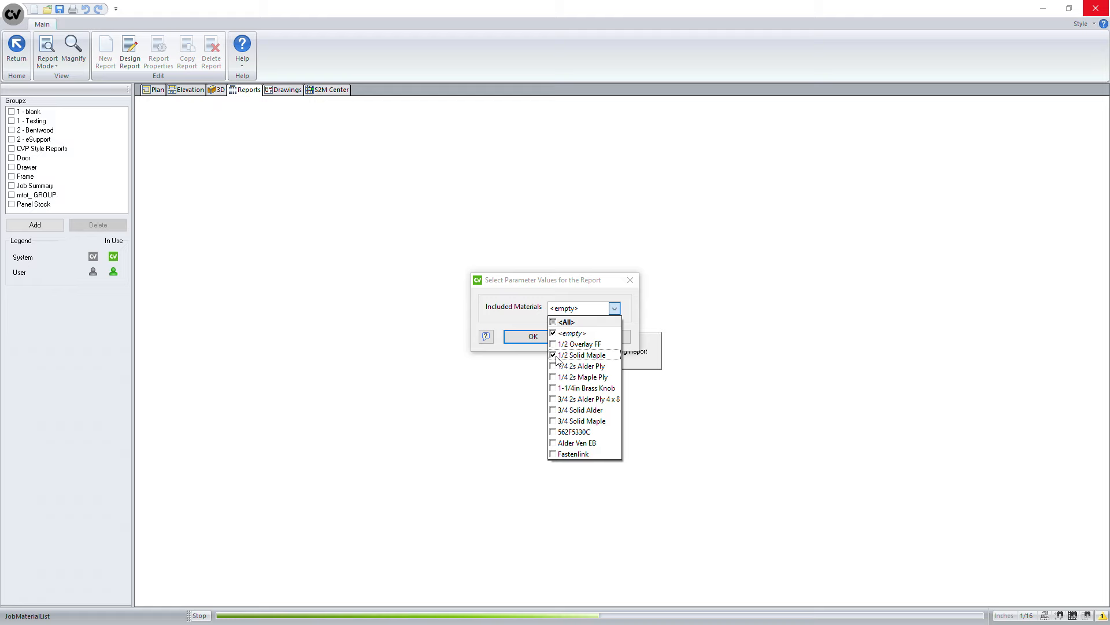
{"action": "left_click", "coordinate": [508, 314]}
{"action": "left_click", "coordinate": [532, 337]}
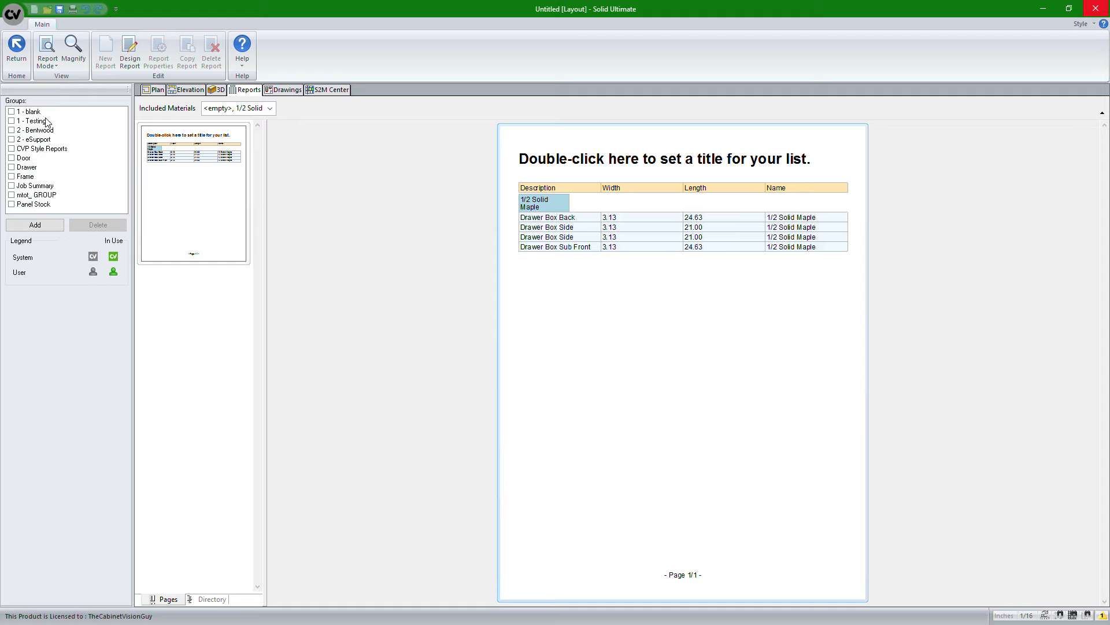
Step: Rerun the report in View Mode and clear every entry, including <empty>, from its Included Materials selection
{"action": "left_click", "coordinate": [41, 67]}
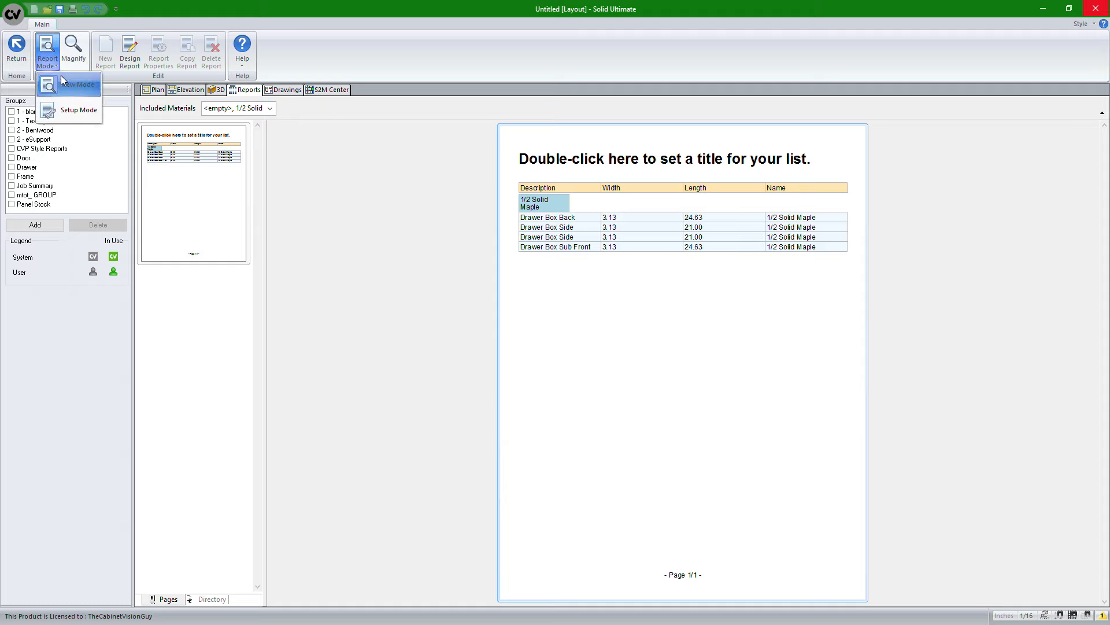
{"action": "left_click", "coordinate": [62, 86]}
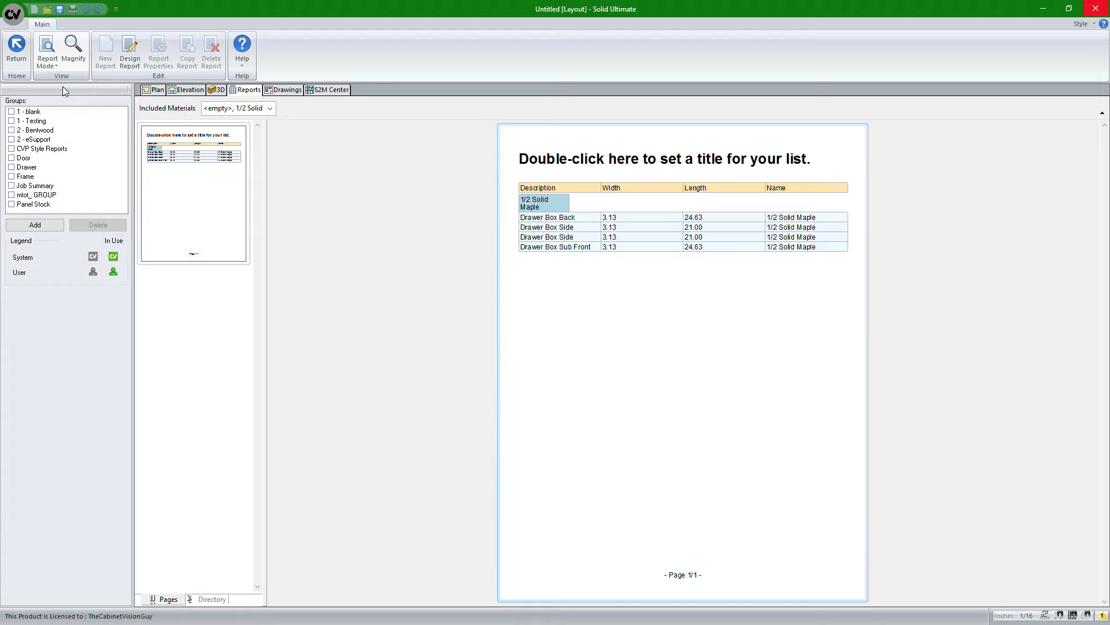
{"action": "left_click", "coordinate": [615, 308]}
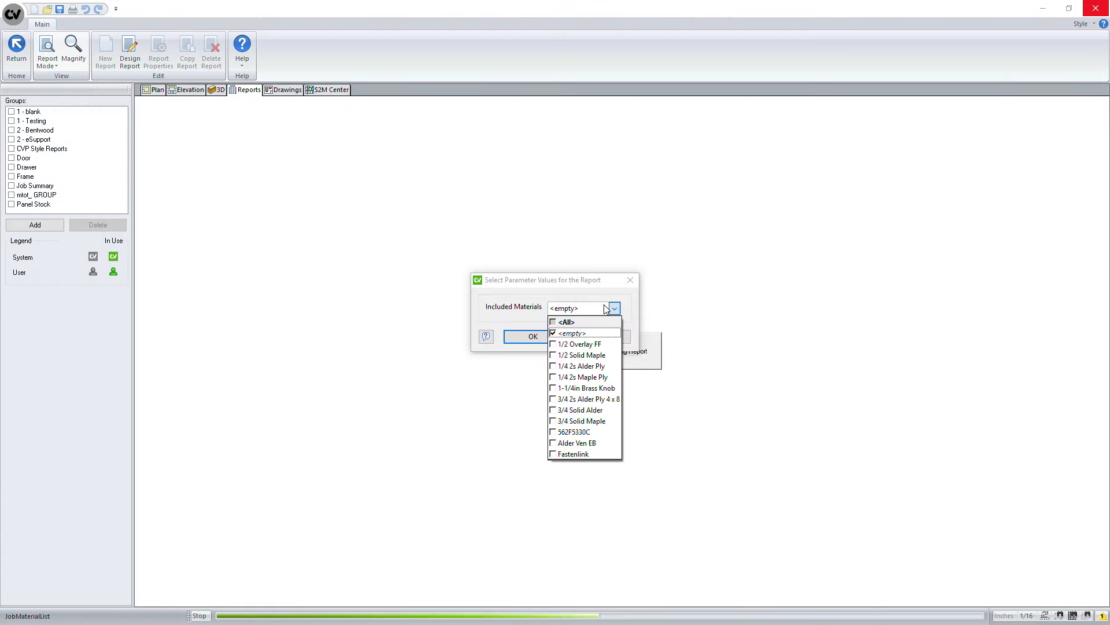
{"action": "left_click", "coordinate": [553, 334]}
{"action": "left_click", "coordinate": [553, 323]}
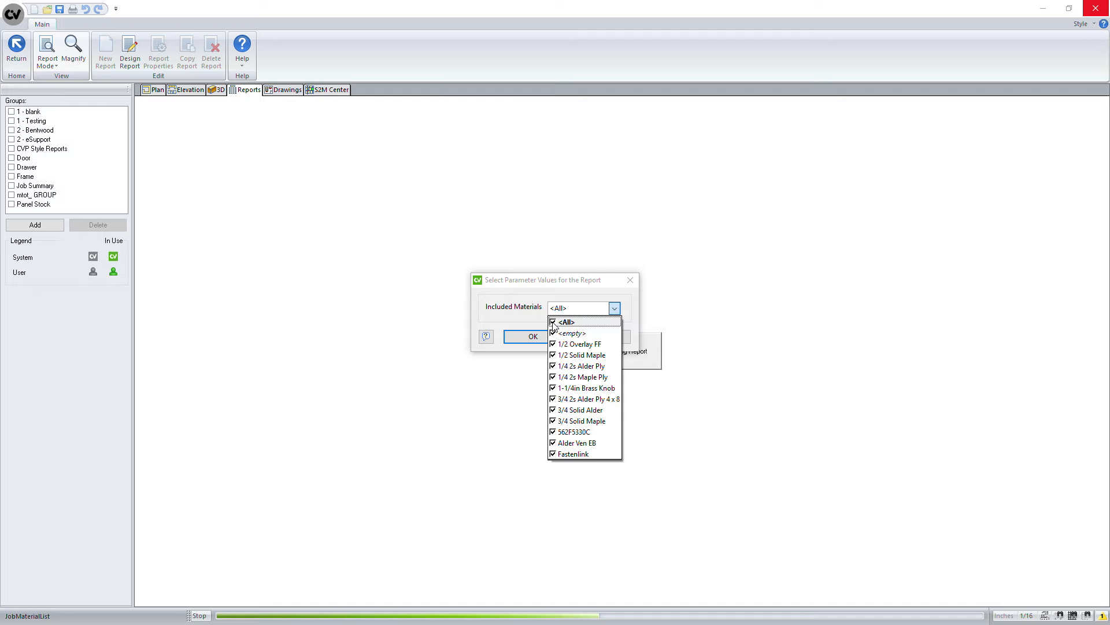
{"action": "left_click", "coordinate": [554, 323]}
Step: Run the report for 1/2 Solid Maple, 1/4 2s Alder Ply, 1/4 2s Maple Ply, 3/4 2s Alder Ply 4 x 8, 3/4 Solid Alder, 3/4 Solid Maple
{"action": "left_click", "coordinate": [554, 355]}
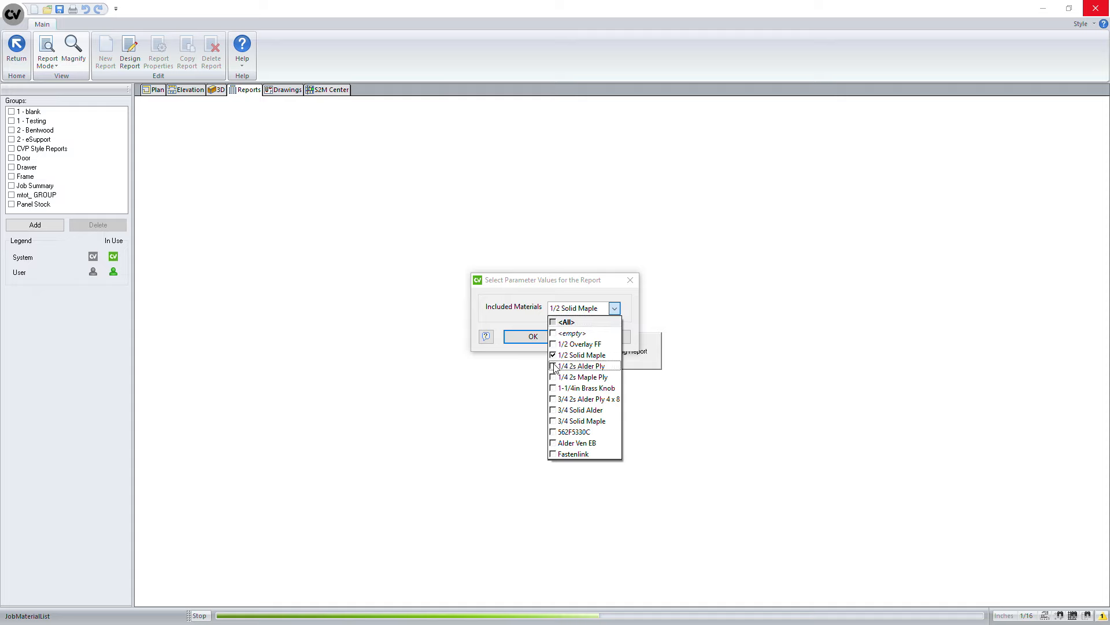
{"action": "left_click", "coordinate": [554, 366]}
{"action": "left_click", "coordinate": [553, 377]}
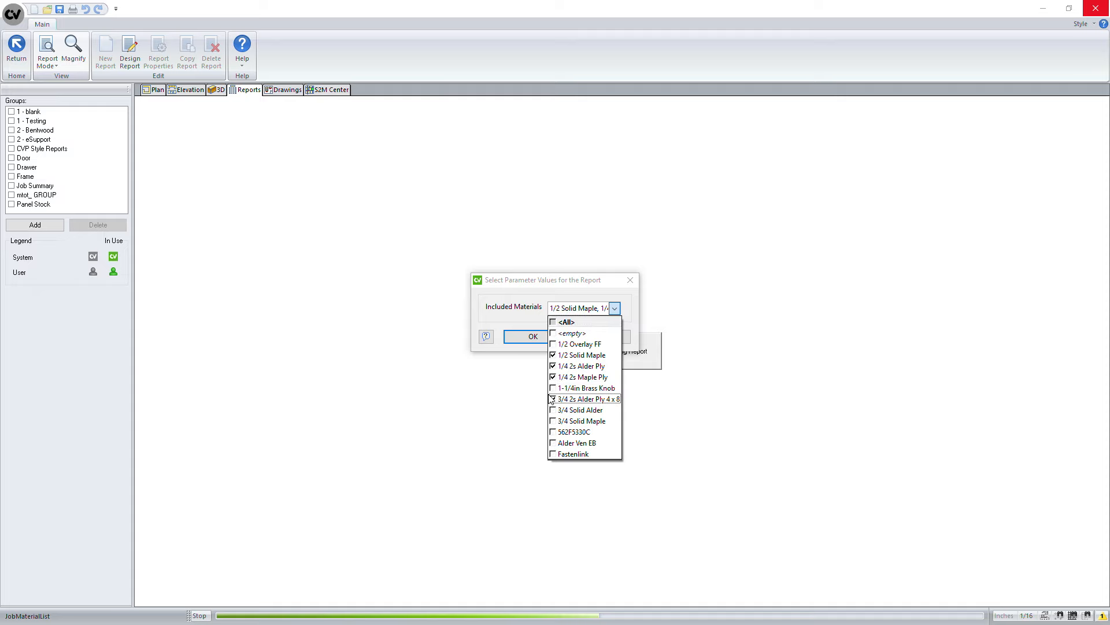
{"action": "left_click", "coordinate": [554, 399]}
{"action": "left_click", "coordinate": [553, 410]}
{"action": "left_click", "coordinate": [554, 421]}
{"action": "left_click", "coordinate": [560, 285]}
{"action": "left_click", "coordinate": [532, 337]}
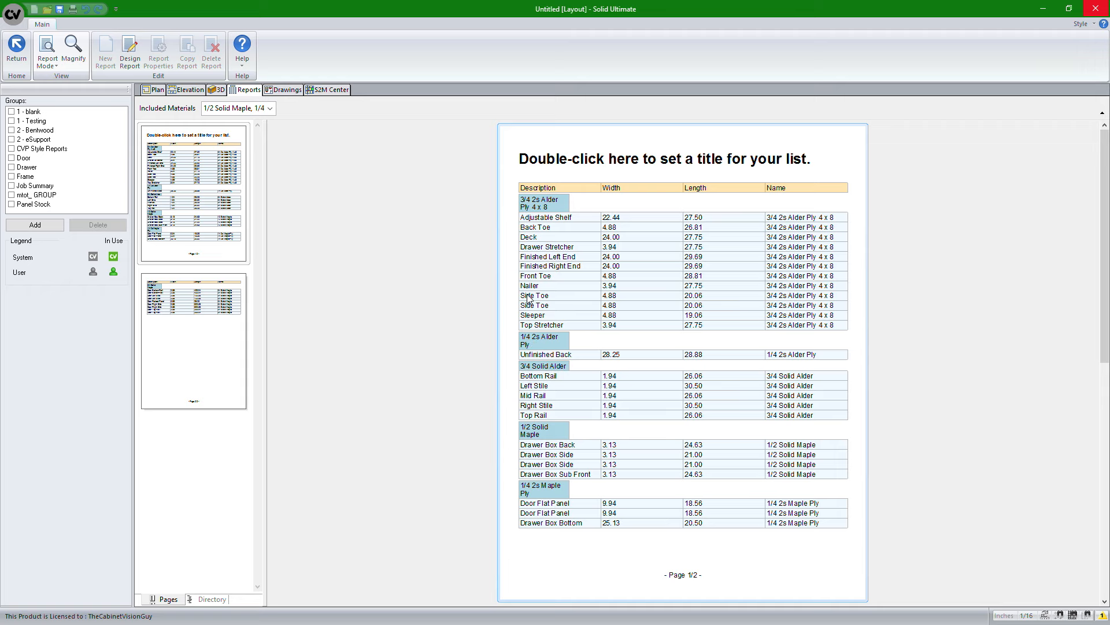
Step: Review the filtered parts on both pages of the generated report, ending on the first page
{"action": "left_click", "coordinate": [213, 277]}
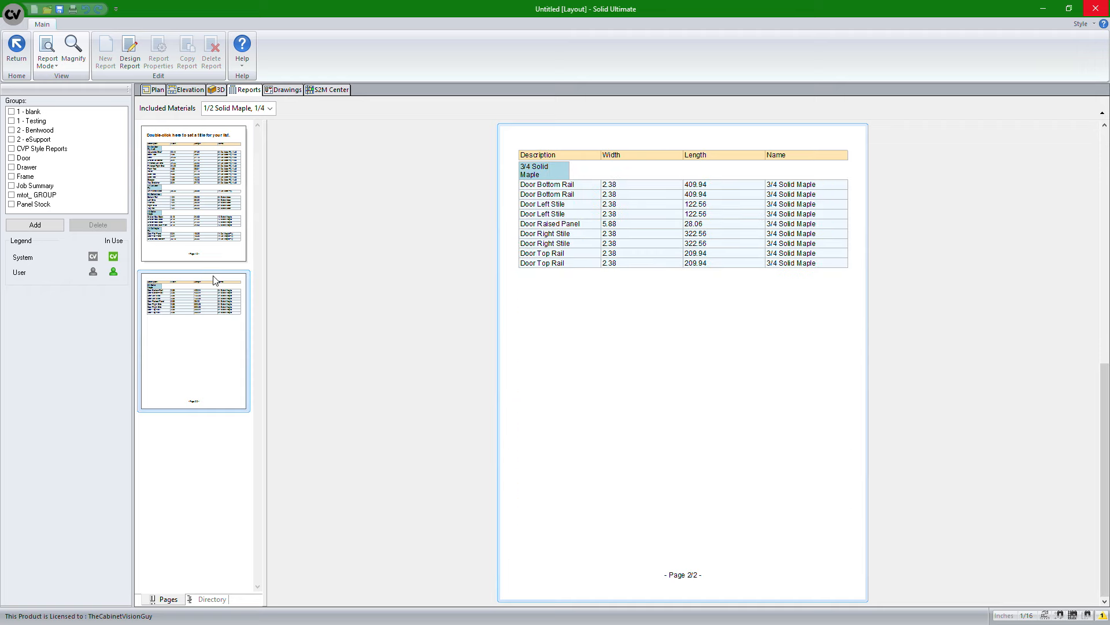
{"action": "left_click", "coordinate": [207, 247]}
{"action": "left_click", "coordinate": [199, 341]}
{"action": "left_click", "coordinate": [146, 178]}
{"action": "left_click", "coordinate": [195, 307]}
{"action": "left_click", "coordinate": [190, 239]}
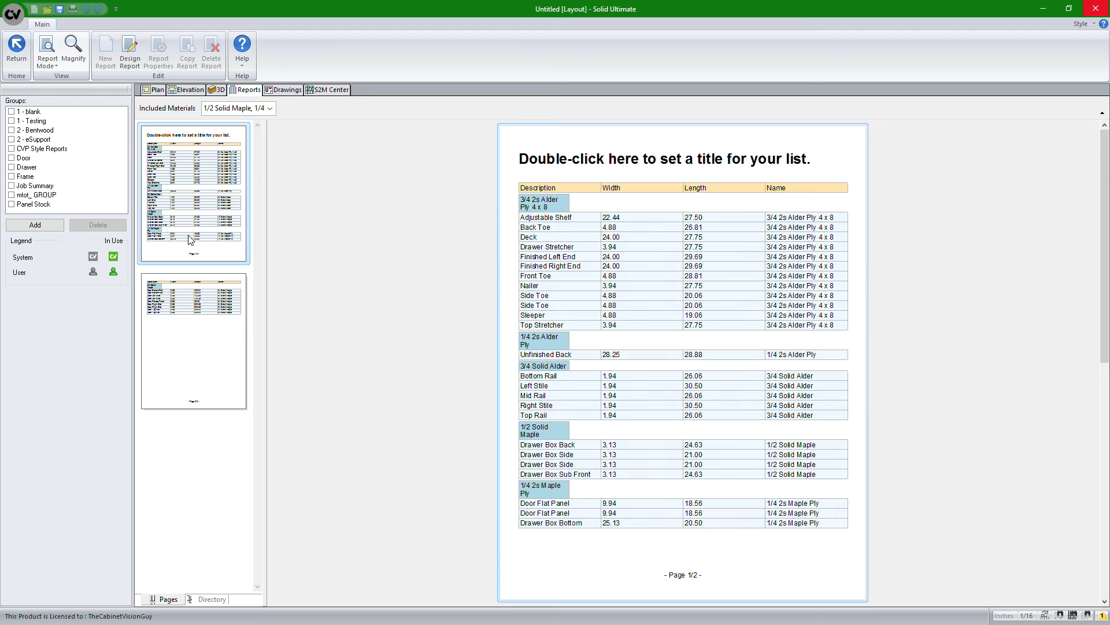